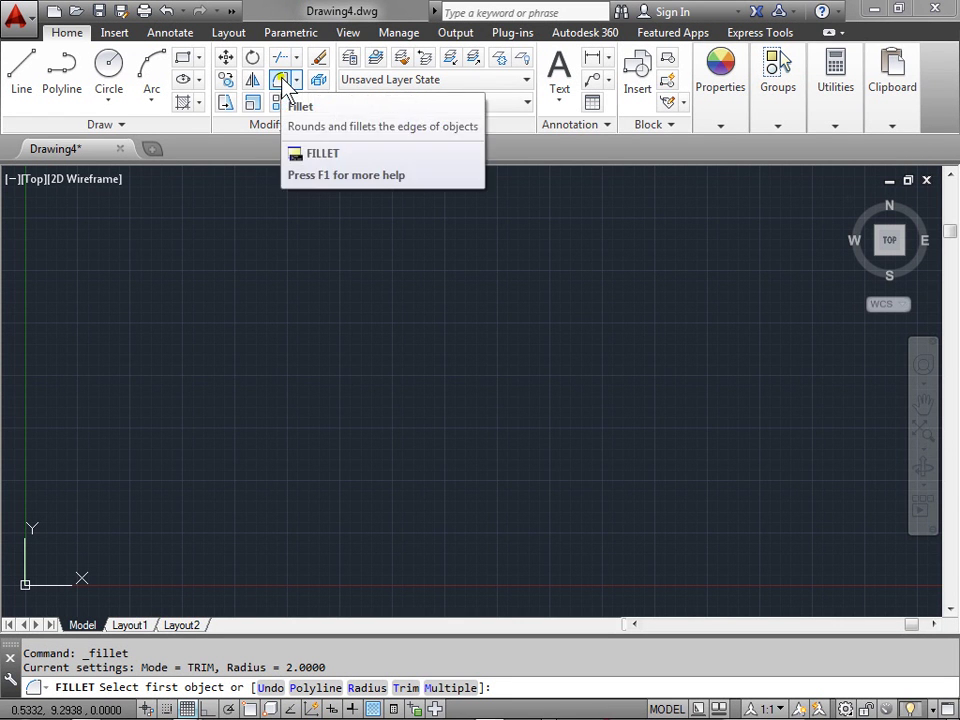
# - Draw two rectangles in the upper-left and upper-right areas of the drawing
pyautogui.click(184, 60)
pyautogui.click(161, 215)
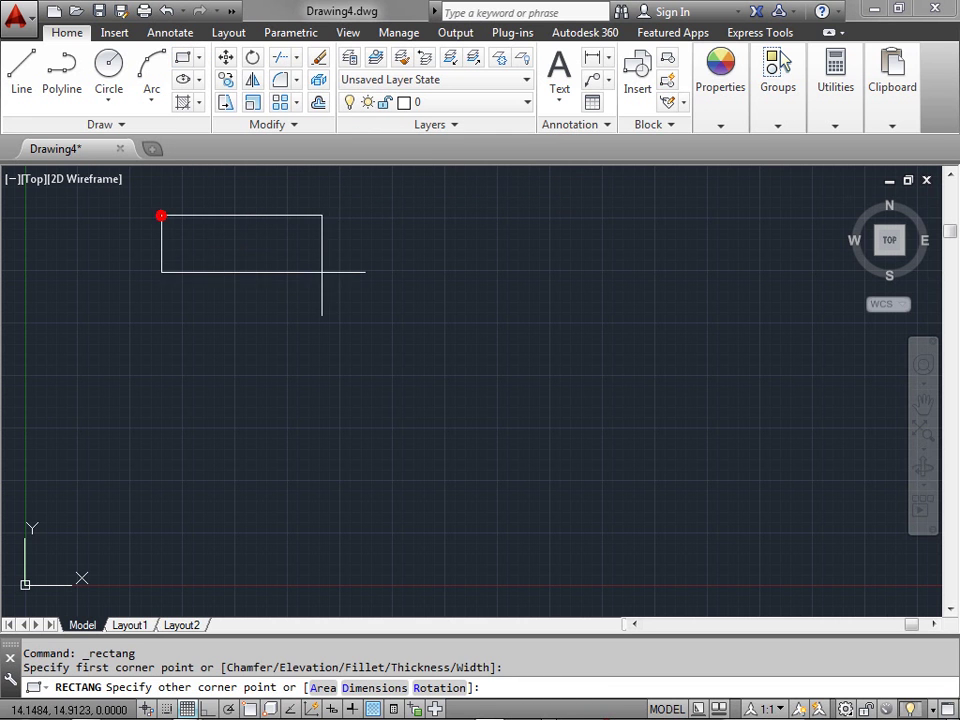
pyautogui.click(420, 338)
pyautogui.click(520, 212)
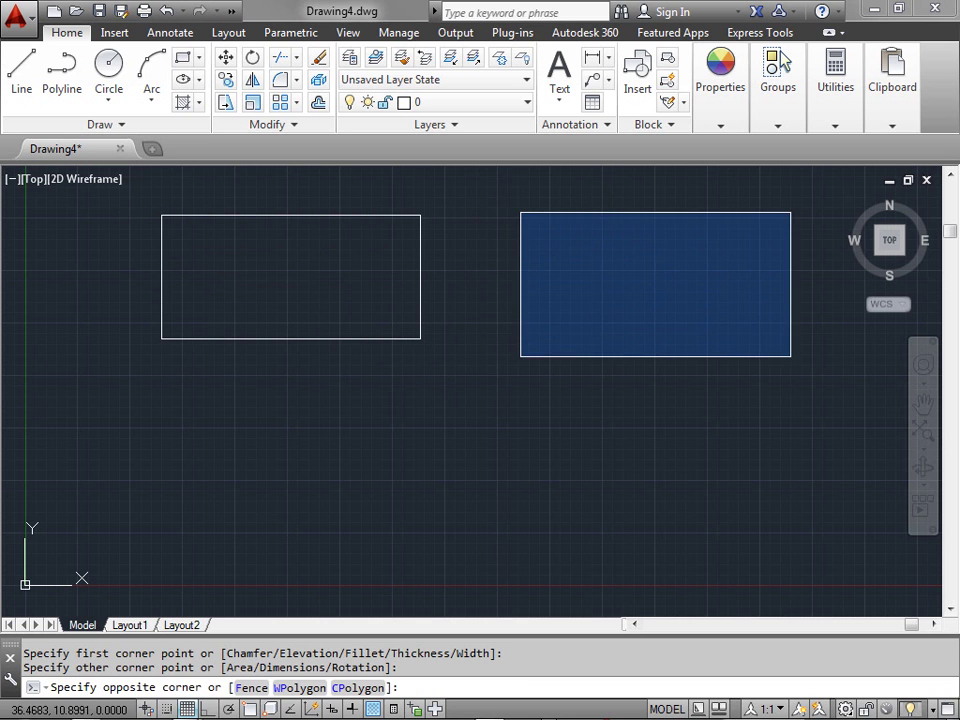
pyautogui.press('Escape')
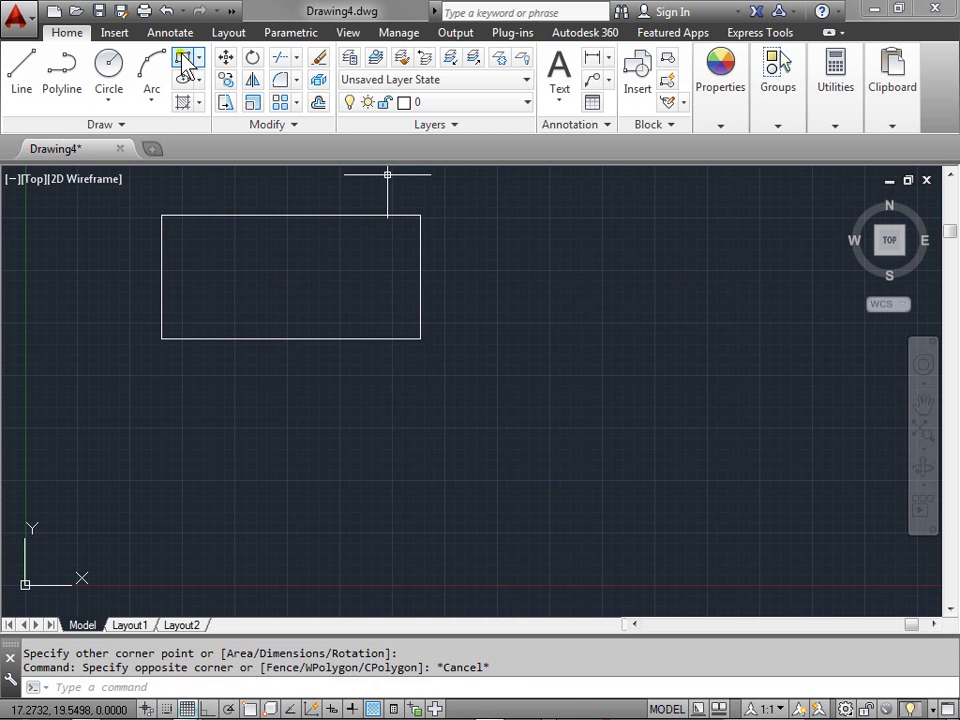
pyautogui.click(186, 60)
pyautogui.click(499, 210)
pyautogui.click(818, 369)
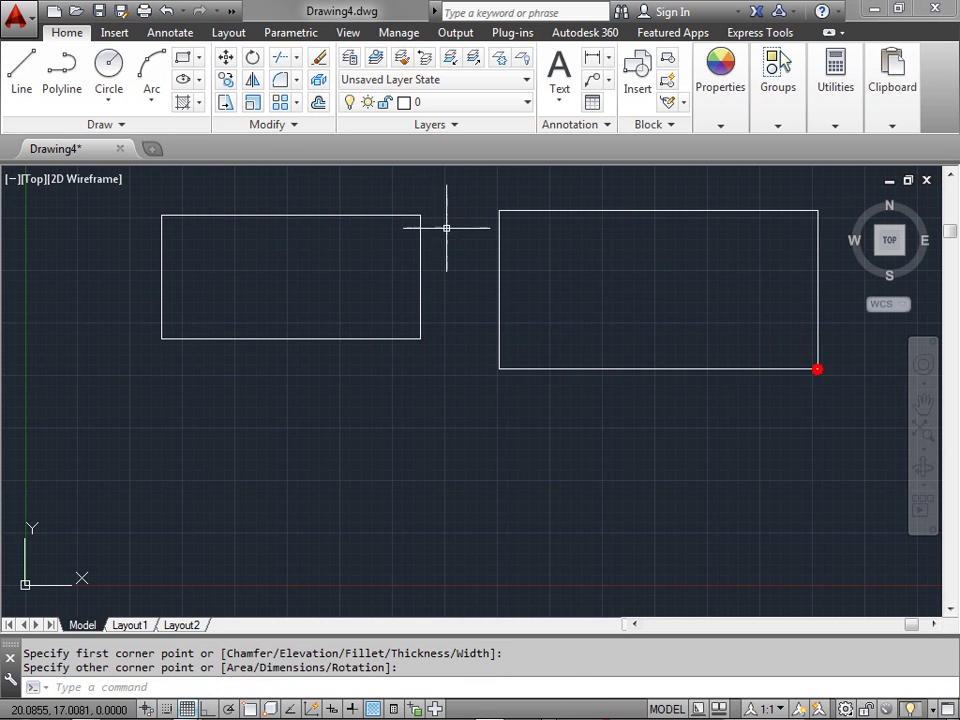
# - Draw lower-left and lower-right rectangles, then a large central rectangle overlapping all four
pyautogui.click(186, 60)
pyautogui.click(113, 400)
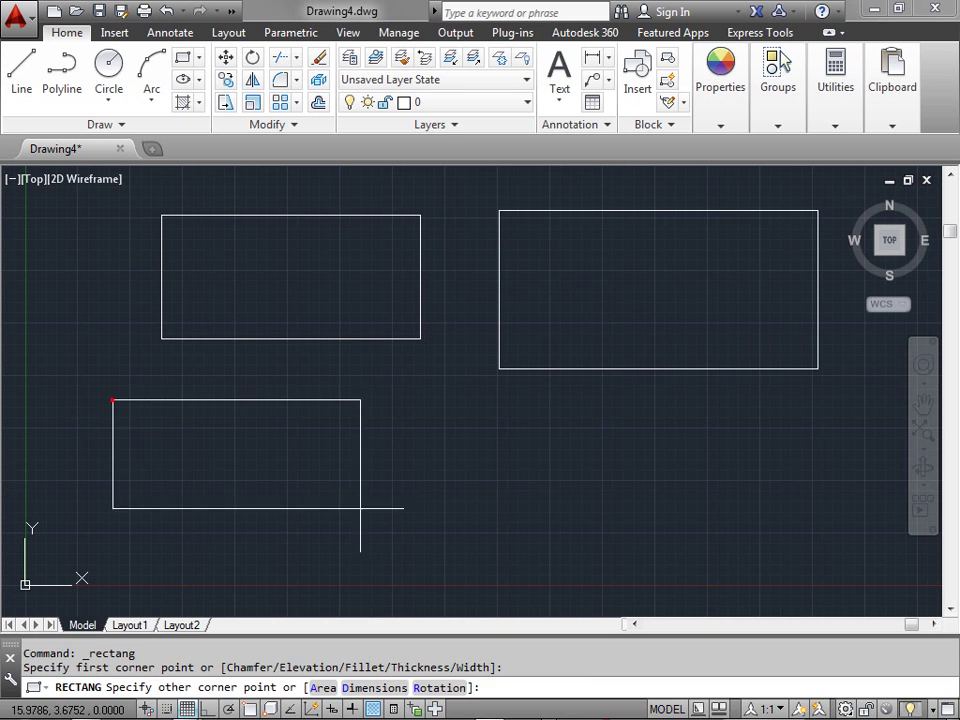
pyautogui.click(478, 552)
pyautogui.press('Return')
pyautogui.click(565, 414)
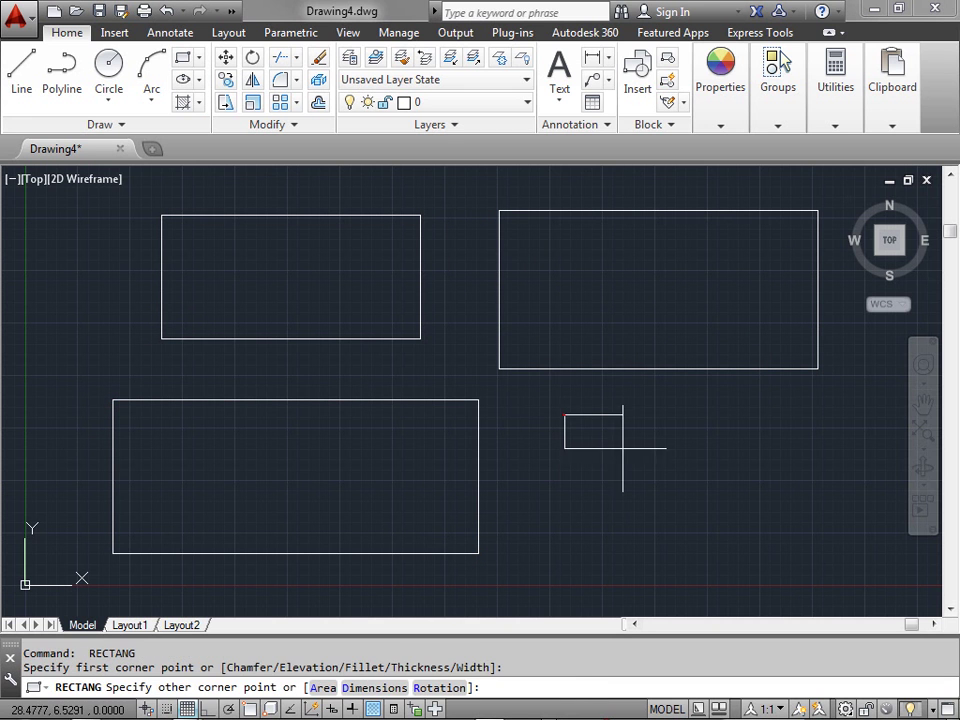
pyautogui.click(878, 552)
pyautogui.press('Return')
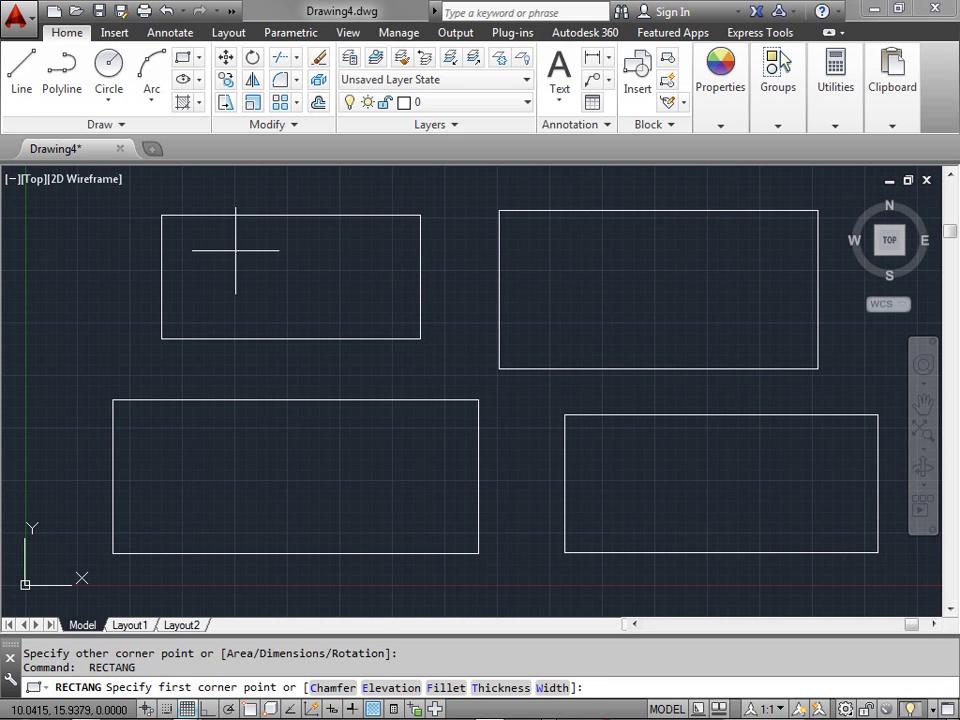
pyautogui.click(229, 249)
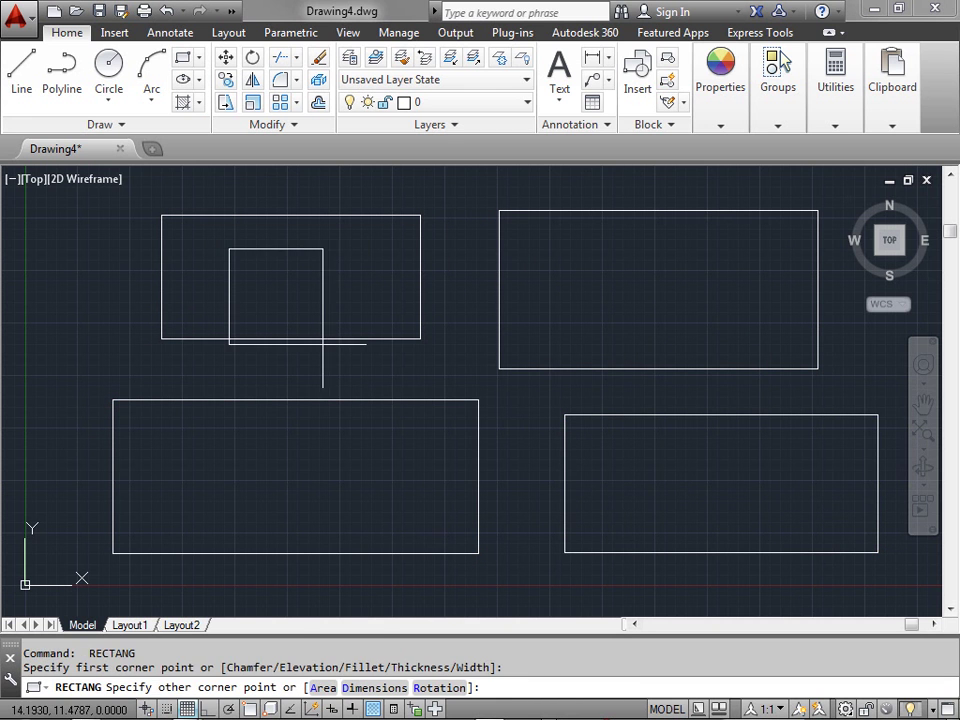
pyautogui.click(689, 464)
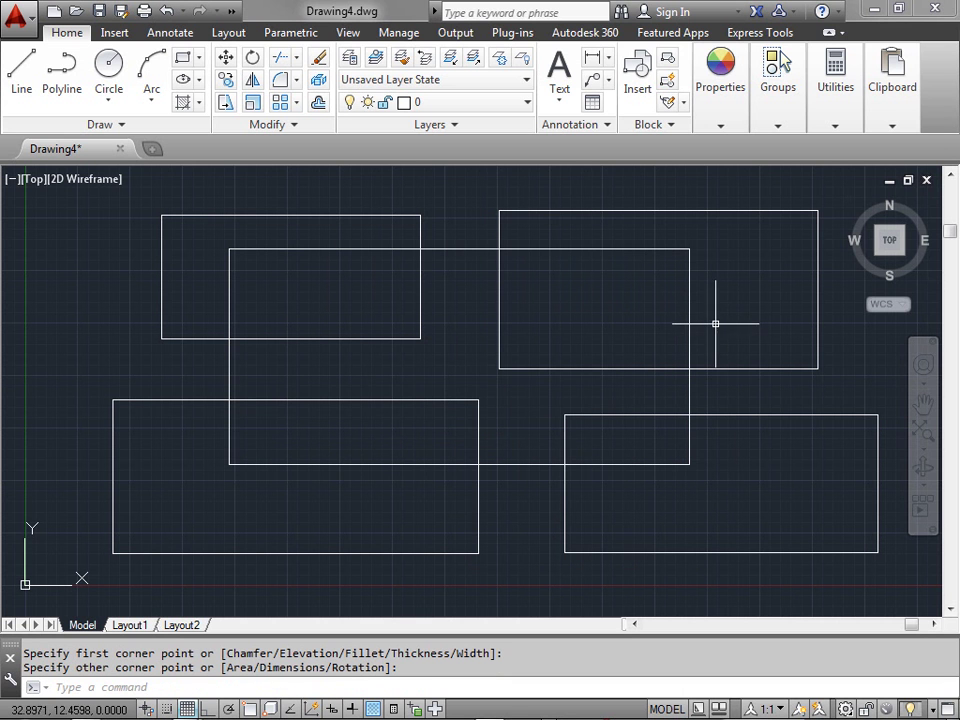
# - Start Fillet and change its radius from 2 to 3
pyautogui.click(281, 80)
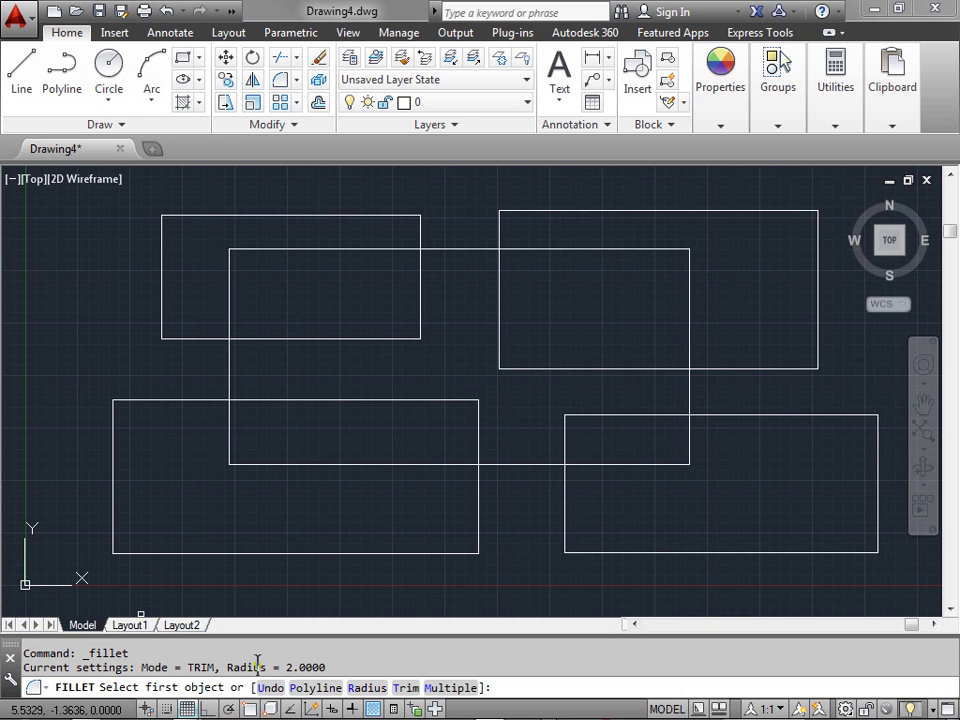
pyautogui.click(368, 688)
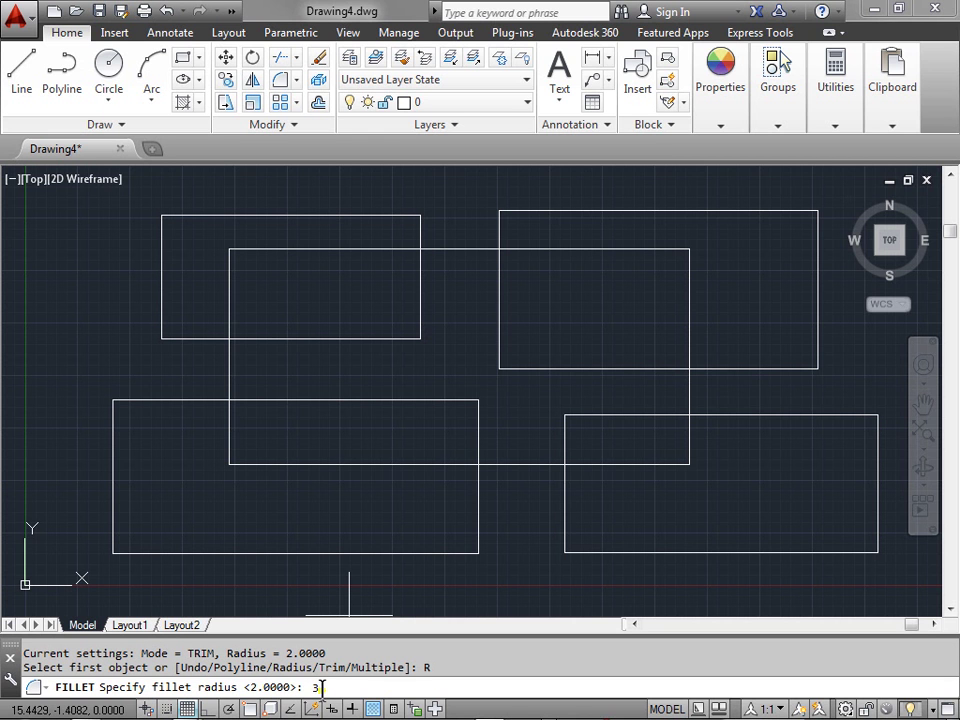
pyautogui.press('Return')
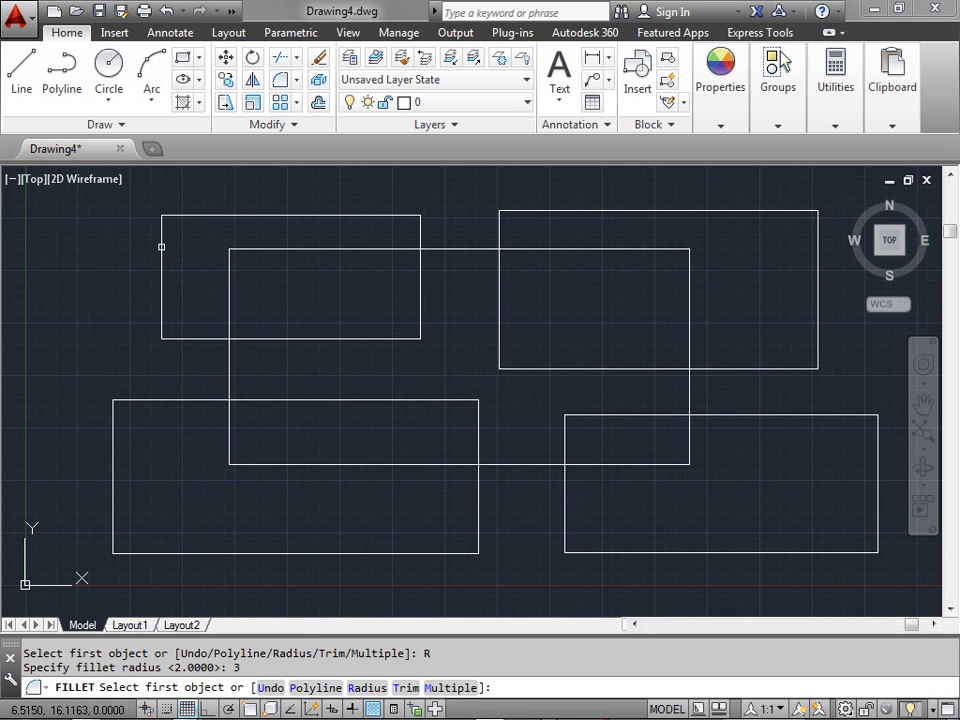
# - Fillet both top corners of the upper-left rectangle at radius 3, then start a third fillet on its left edge
pyautogui.click(161, 246)
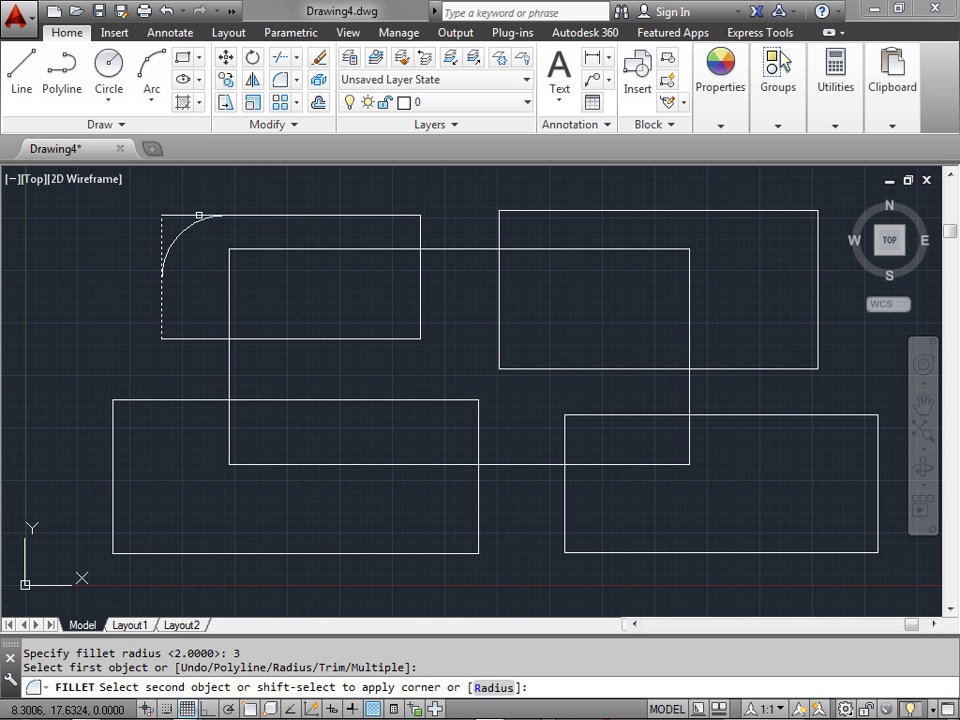
pyautogui.click(199, 215)
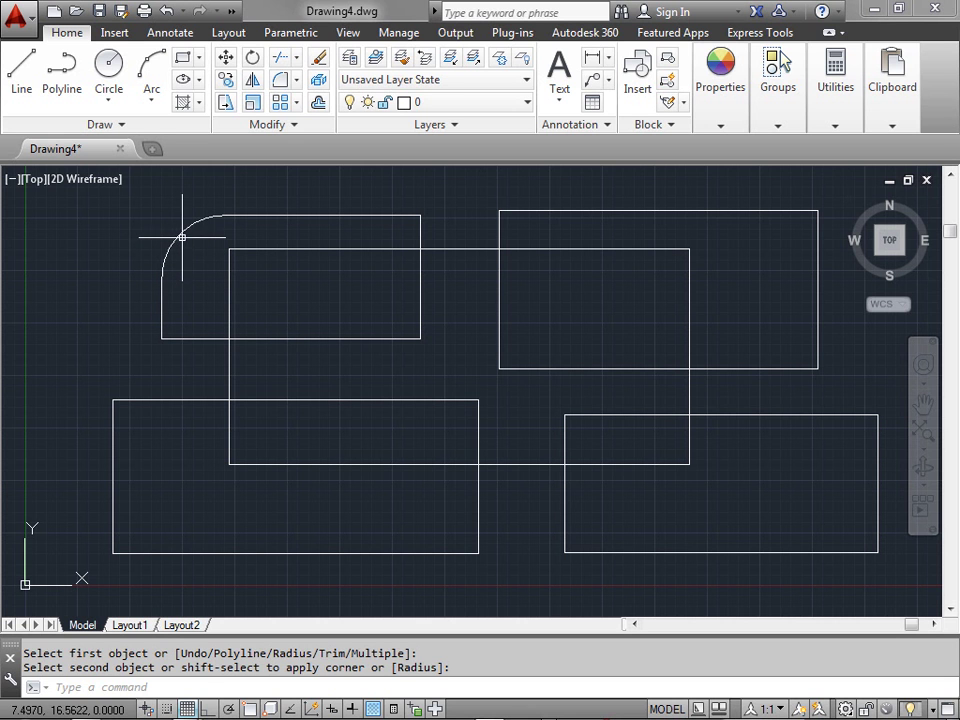
pyautogui.click(280, 82)
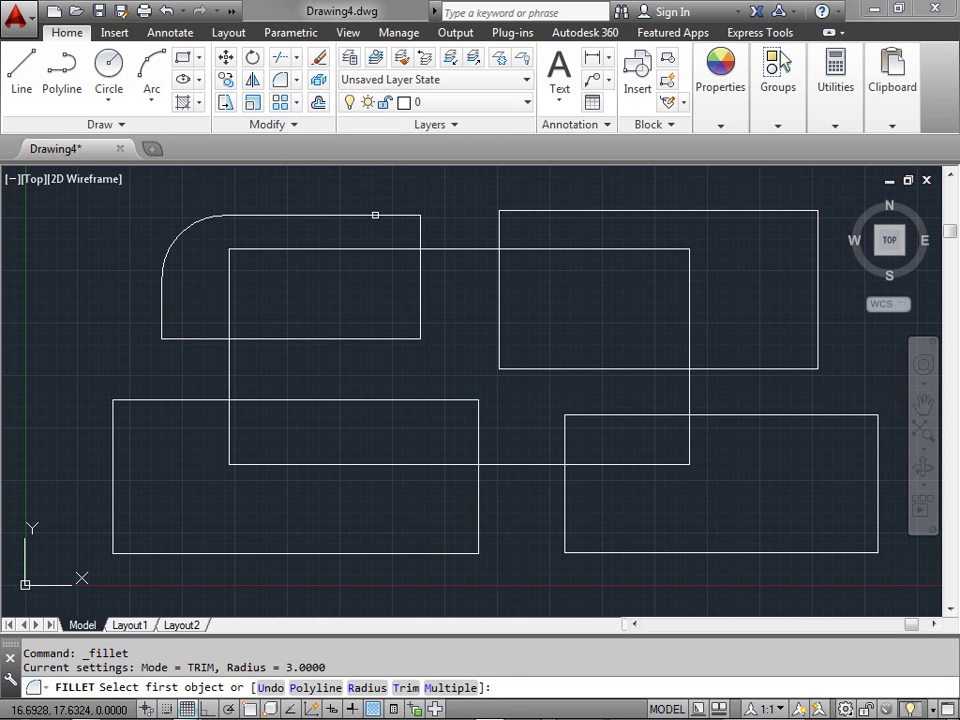
pyautogui.click(375, 215)
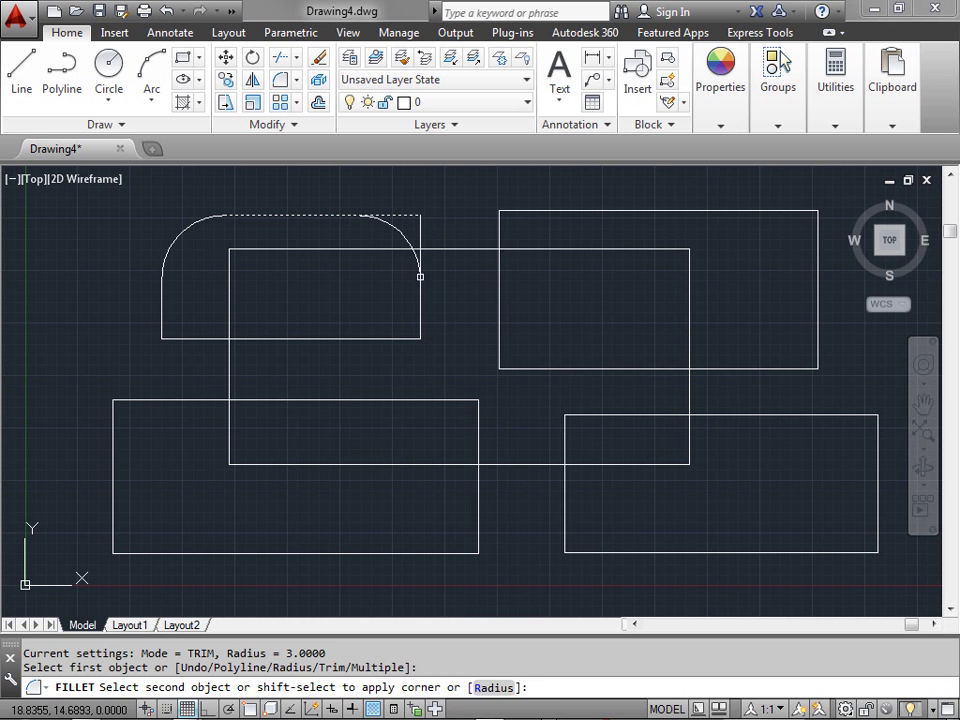
pyautogui.click(420, 277)
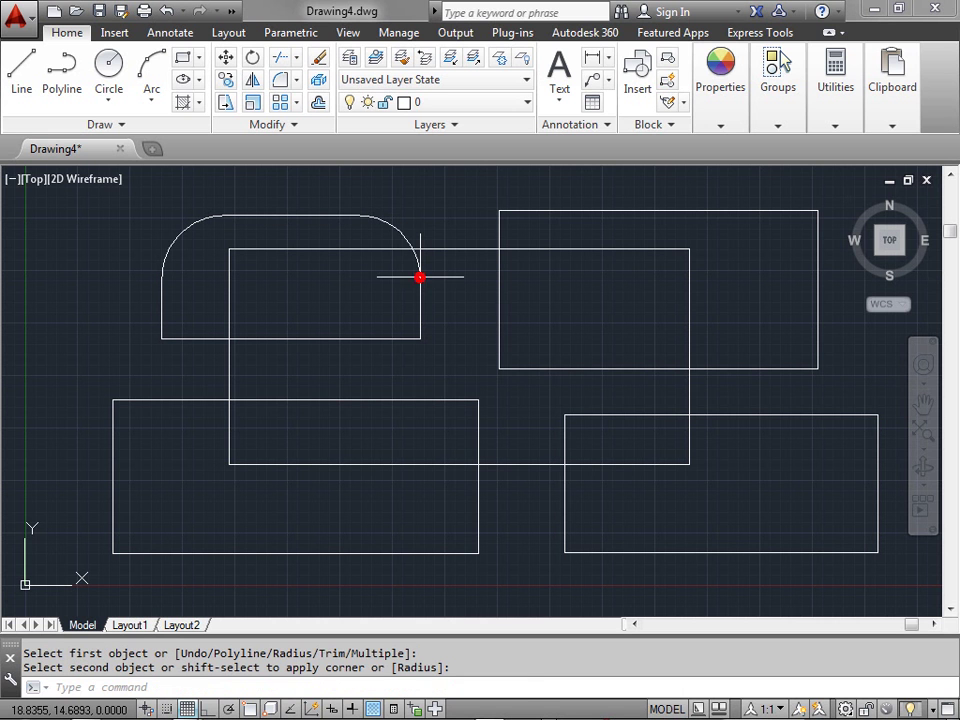
pyautogui.click(280, 80)
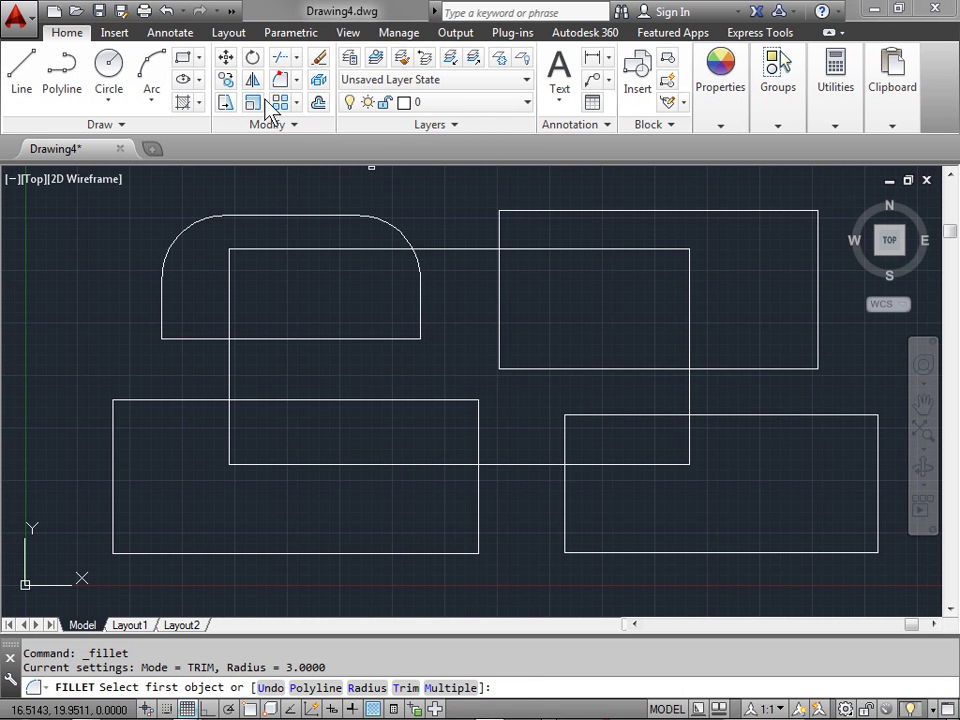
pyautogui.click(162, 299)
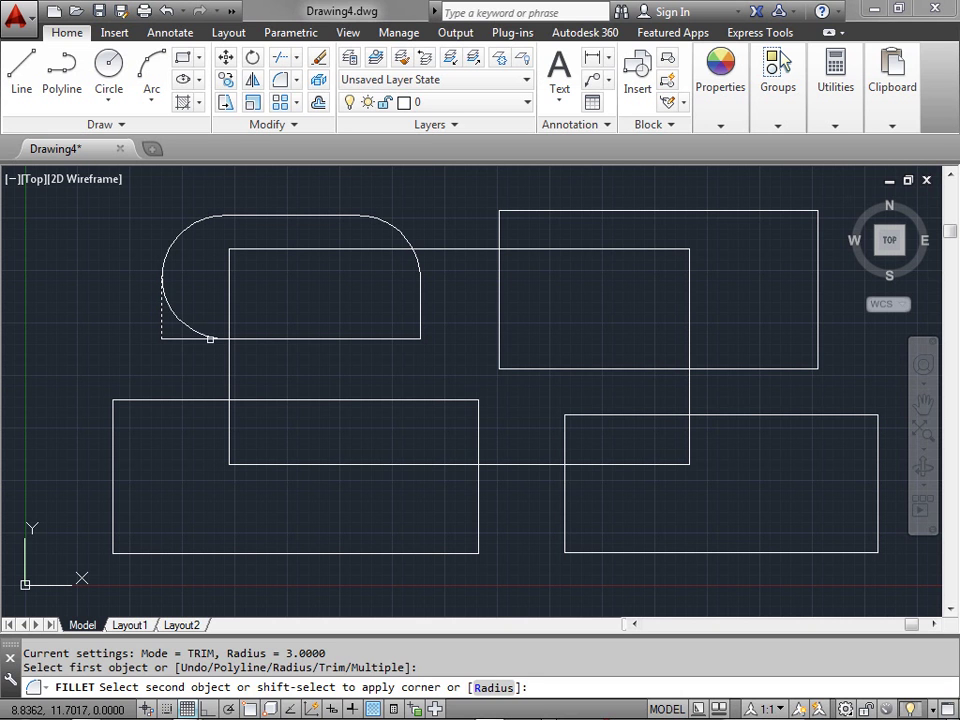
pyautogui.click(208, 338)
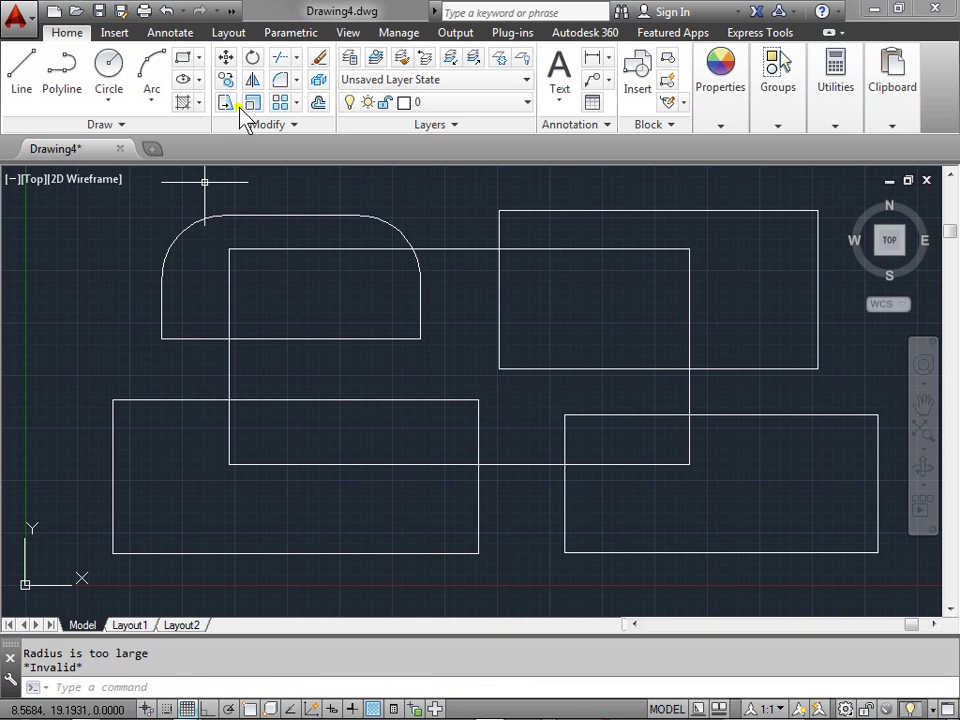
pyautogui.click(281, 79)
pyautogui.click(161, 305)
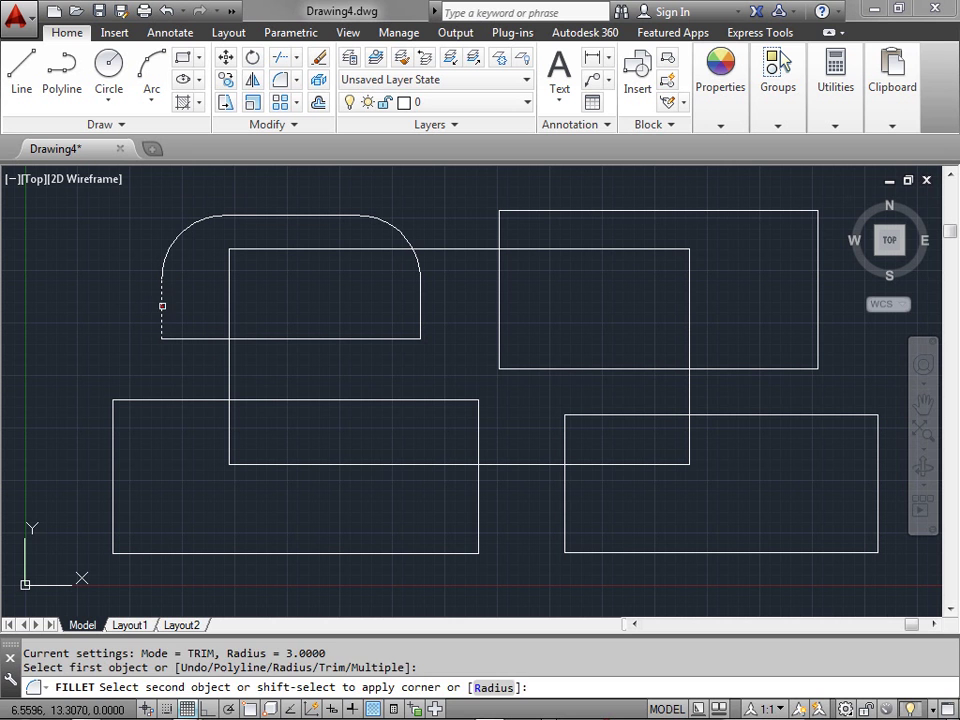
pyautogui.click(203, 339)
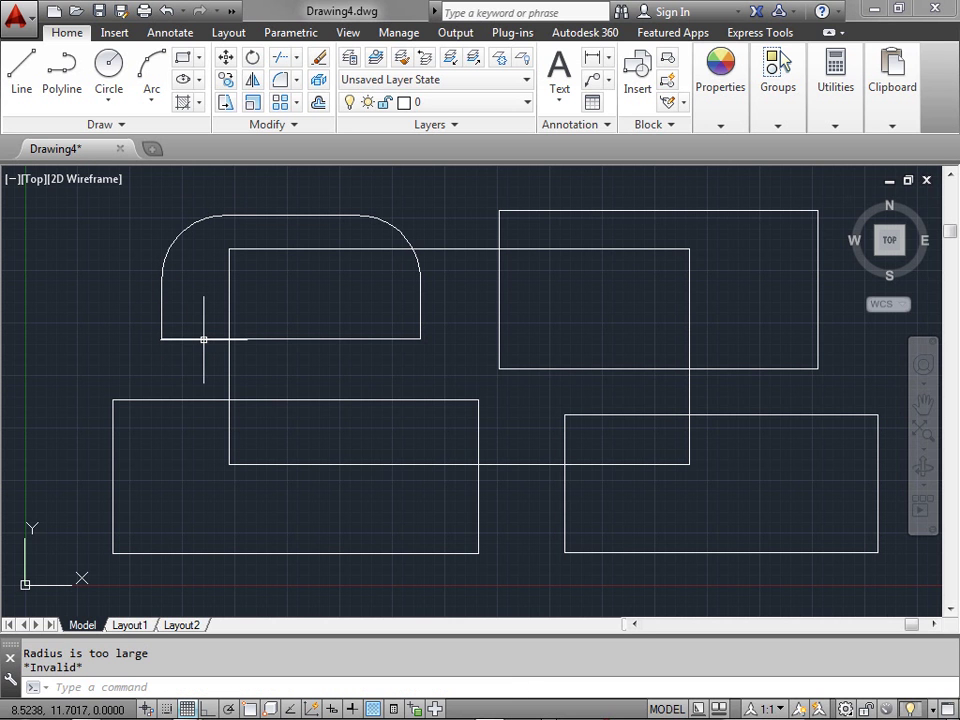
pyautogui.click(281, 79)
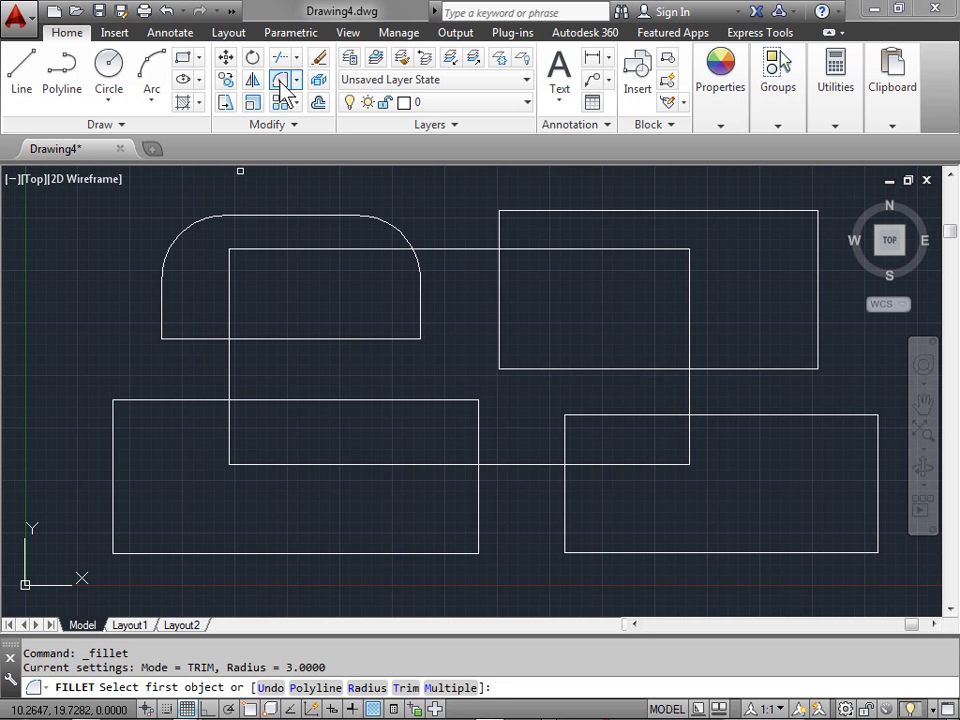
pyautogui.click(162, 312)
pyautogui.click(215, 339)
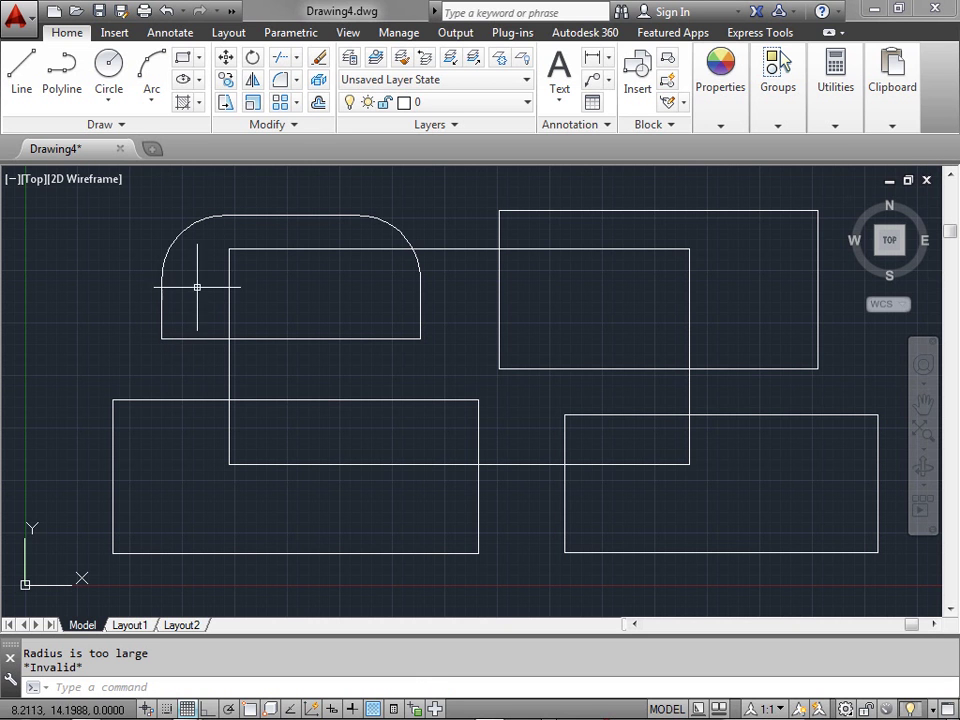
# - Set the fillet radius to 1 and round the upper-left rectangle's bottom-left corner
pyautogui.click(281, 82)
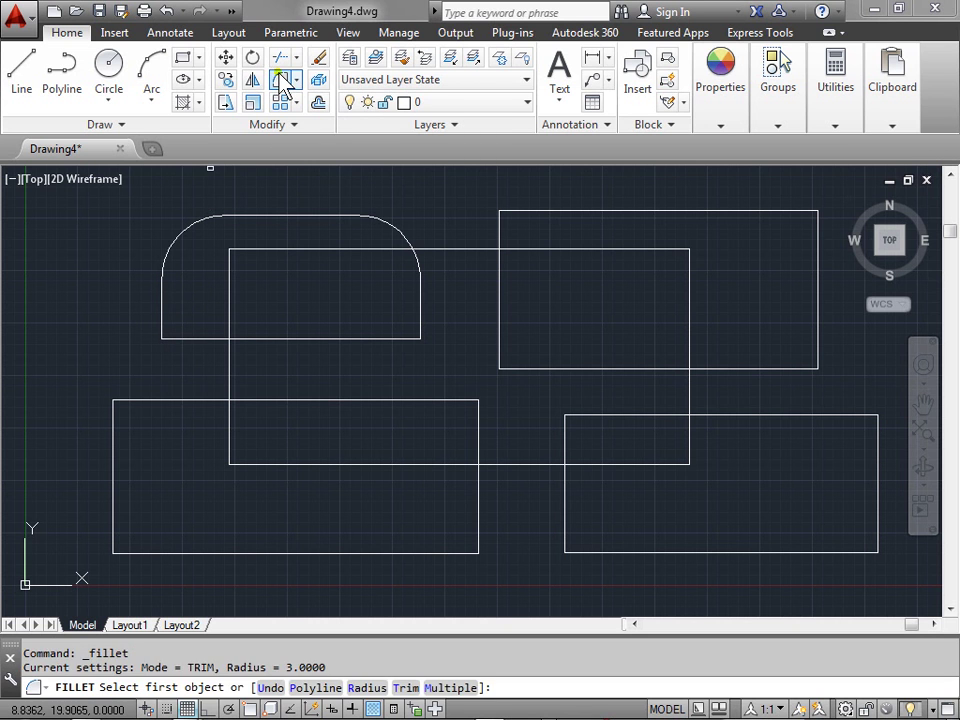
pyautogui.click(365, 687)
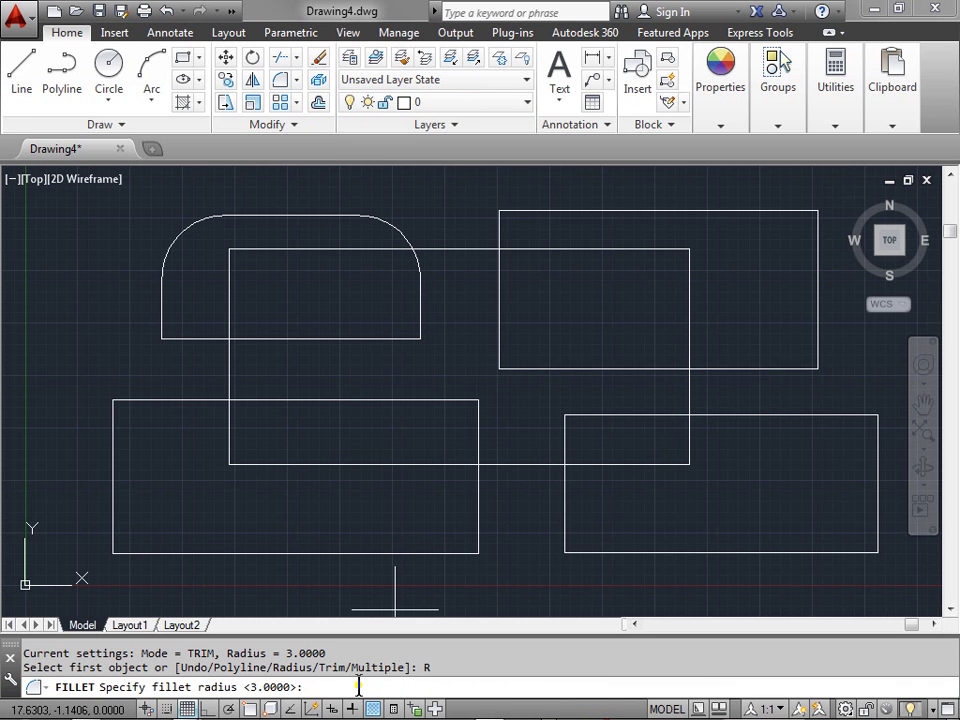
pyautogui.write('1')
pyautogui.press('Return')
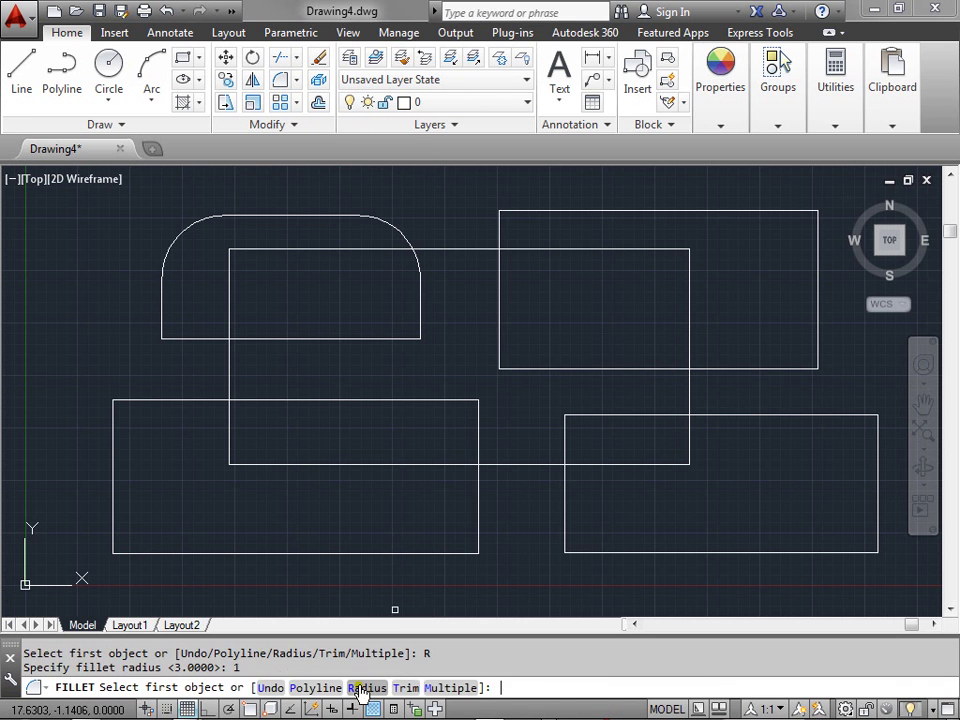
pyautogui.click(160, 300)
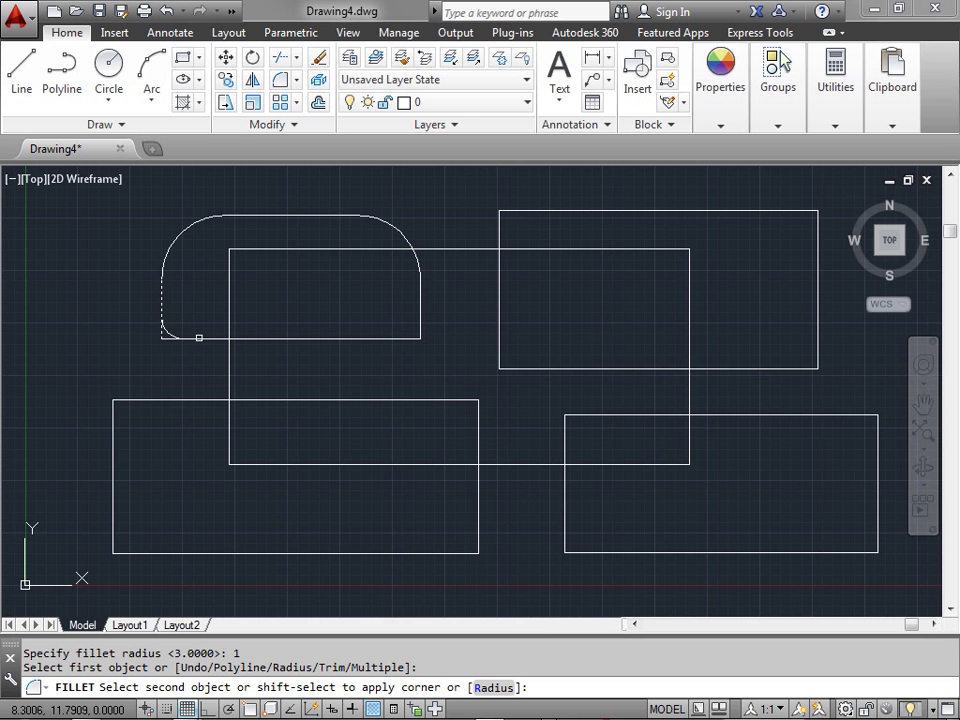
pyautogui.click(199, 339)
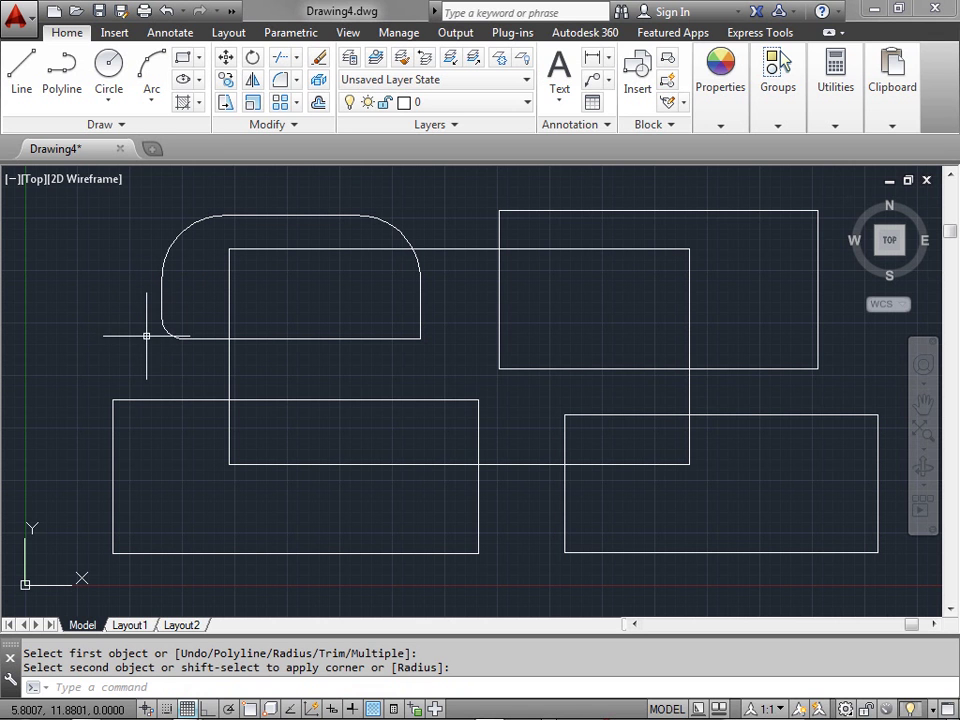
# - Start Chamfer from the Fillet flyout with first distance 1 and second distance 3
pyautogui.click(297, 78)
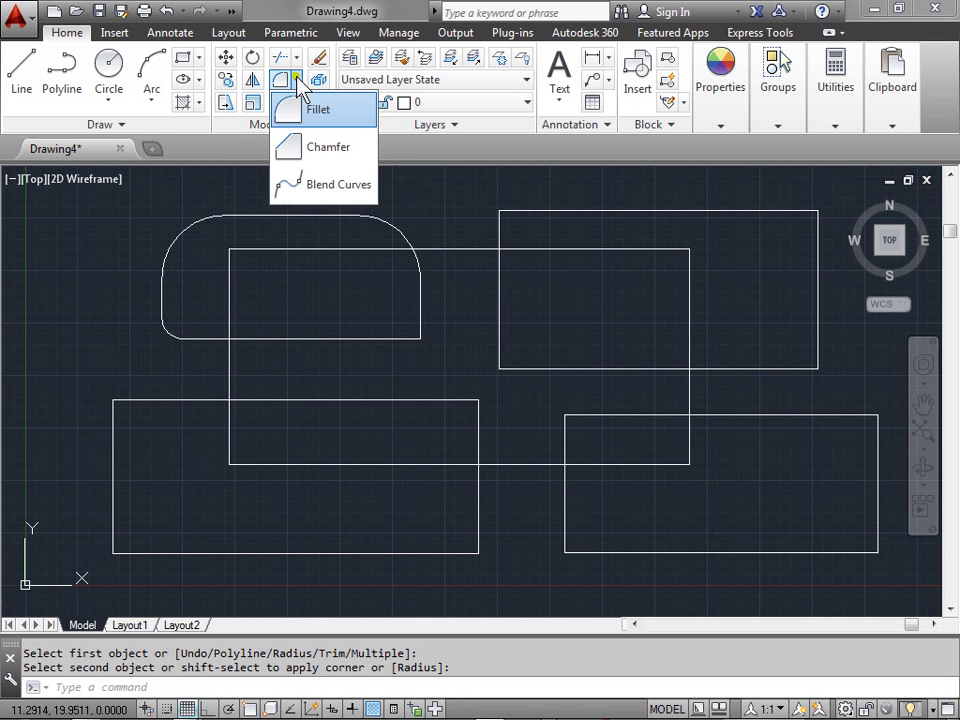
pyautogui.click(320, 147)
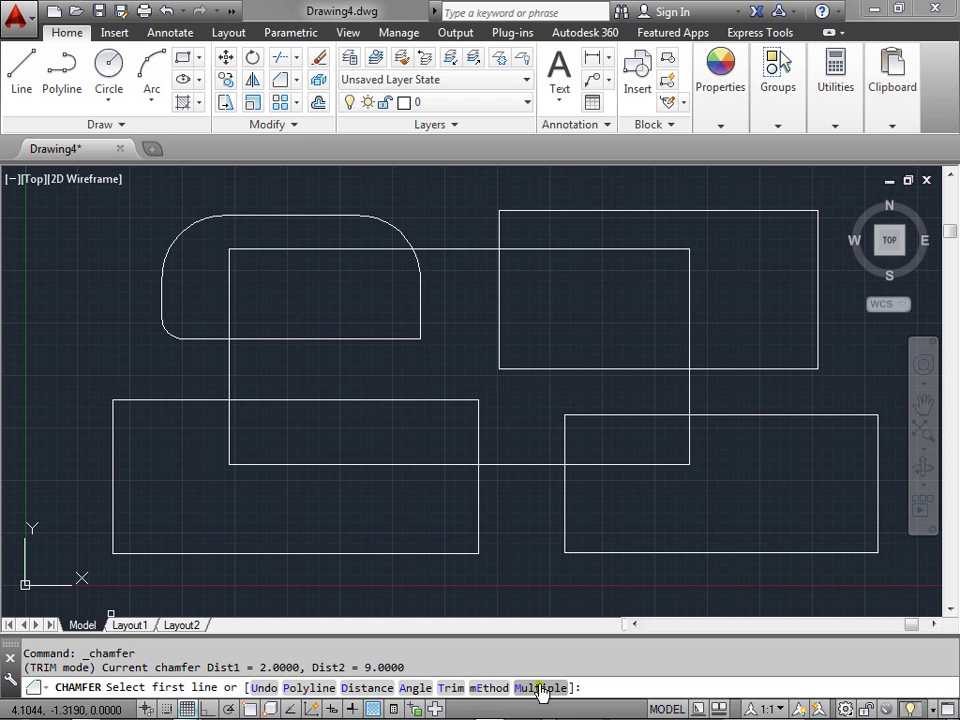
pyautogui.click(367, 688)
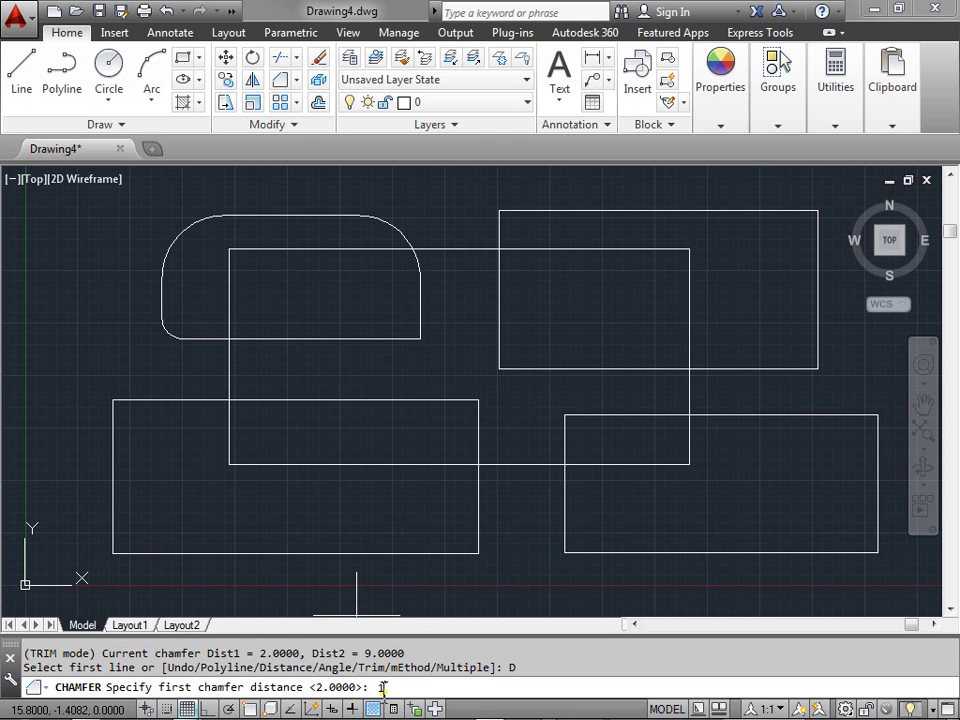
pyautogui.write('1')
pyautogui.press('Return')
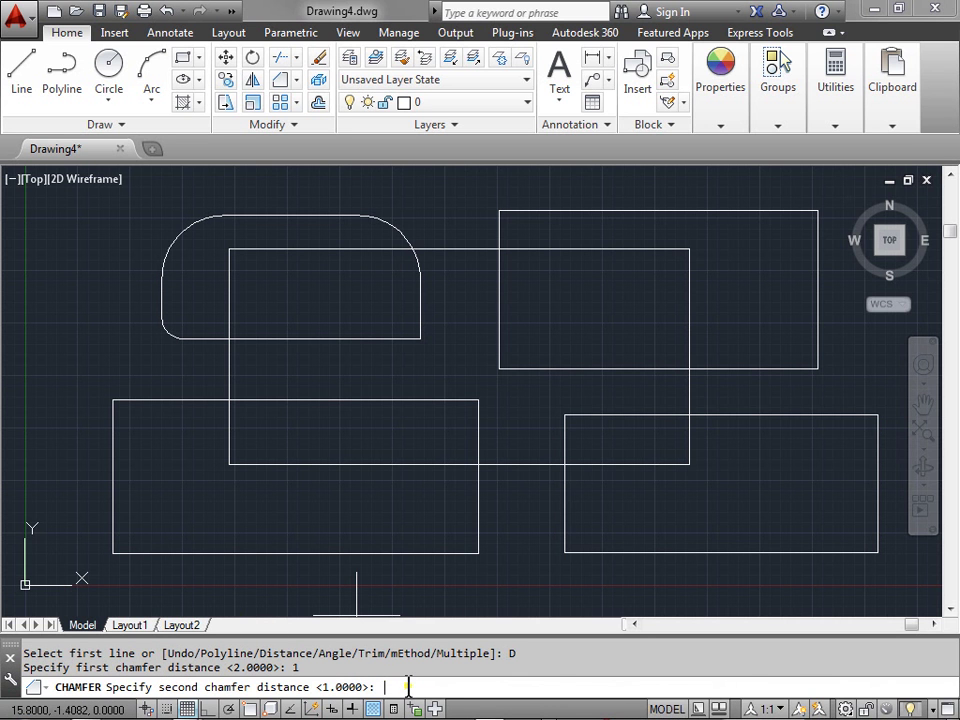
pyautogui.press('Return')
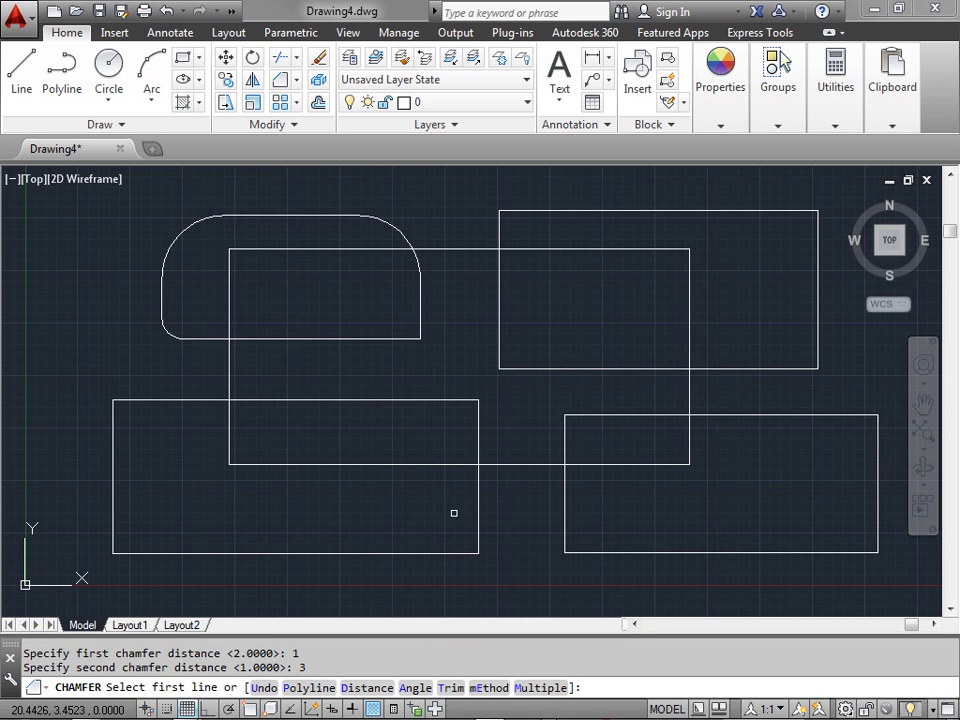
# - Chamfer the central rectangle's left edge to the lower-left rectangle's top edge at 1 by 3
pyautogui.click(229, 286)
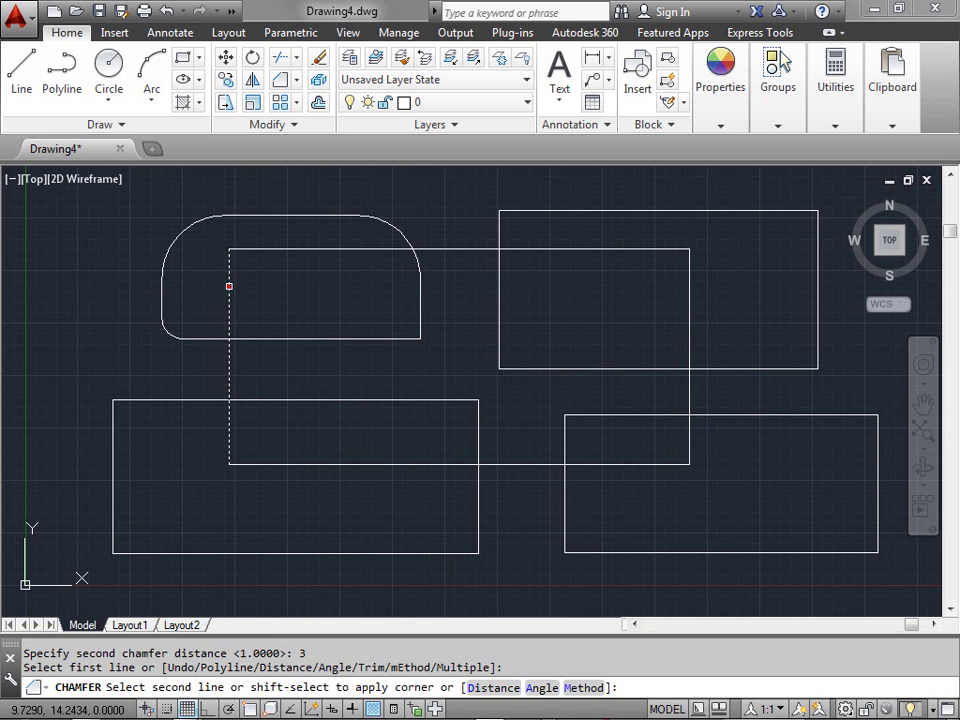
pyautogui.click(265, 399)
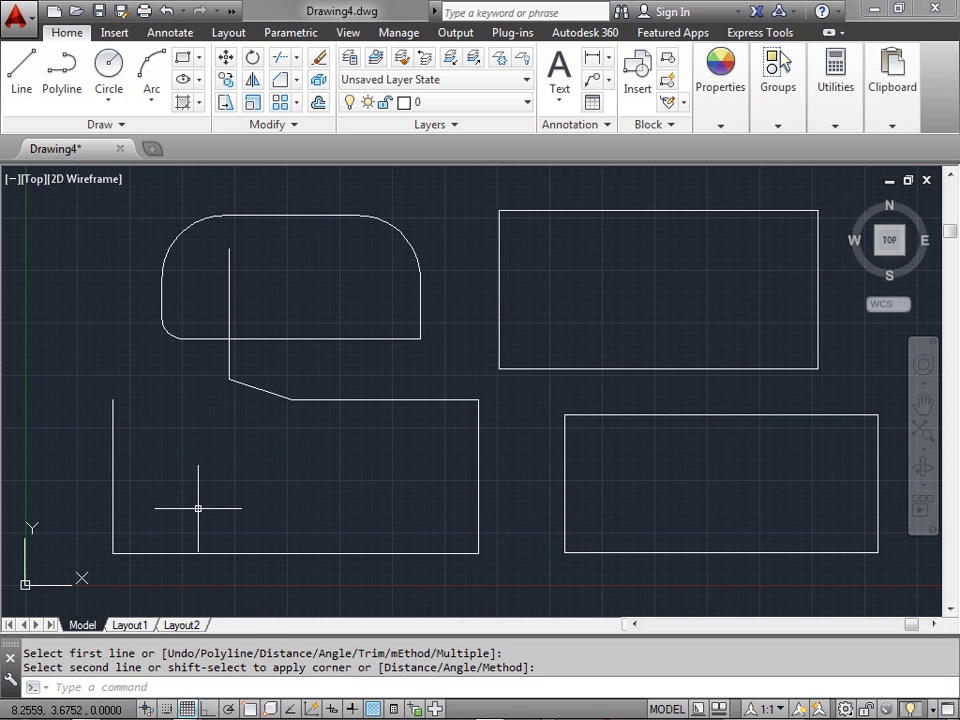
# - Undo the mistaken chamfer, then cancel a rejected chamfer attempt on the top-right rectangle
pyautogui.hotkey('ctrl', 'z')
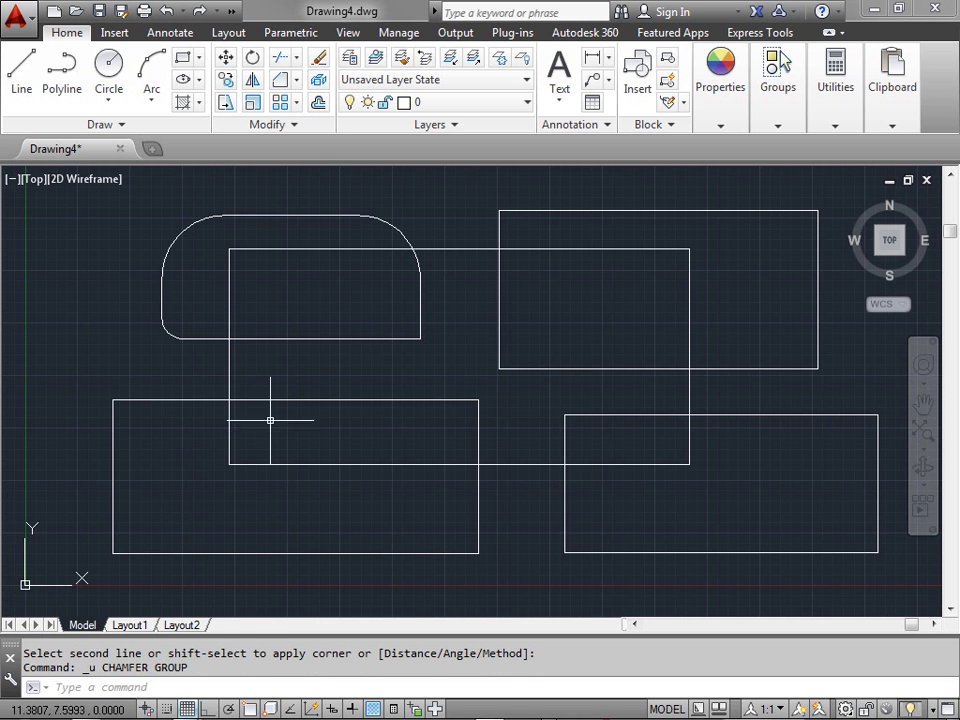
pyautogui.click(282, 81)
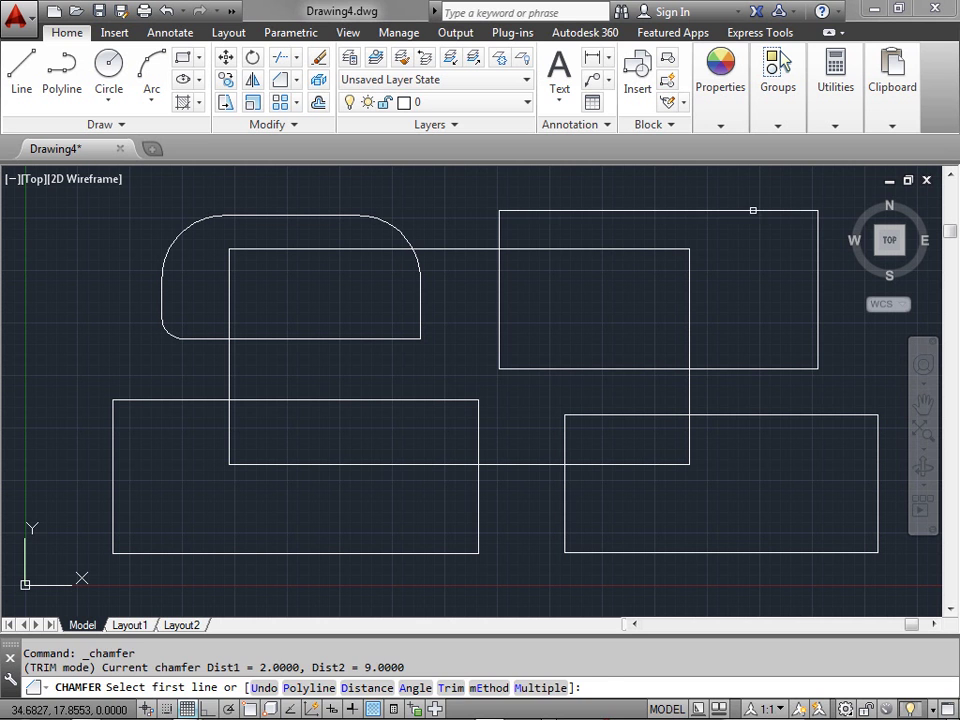
pyautogui.click(753, 210)
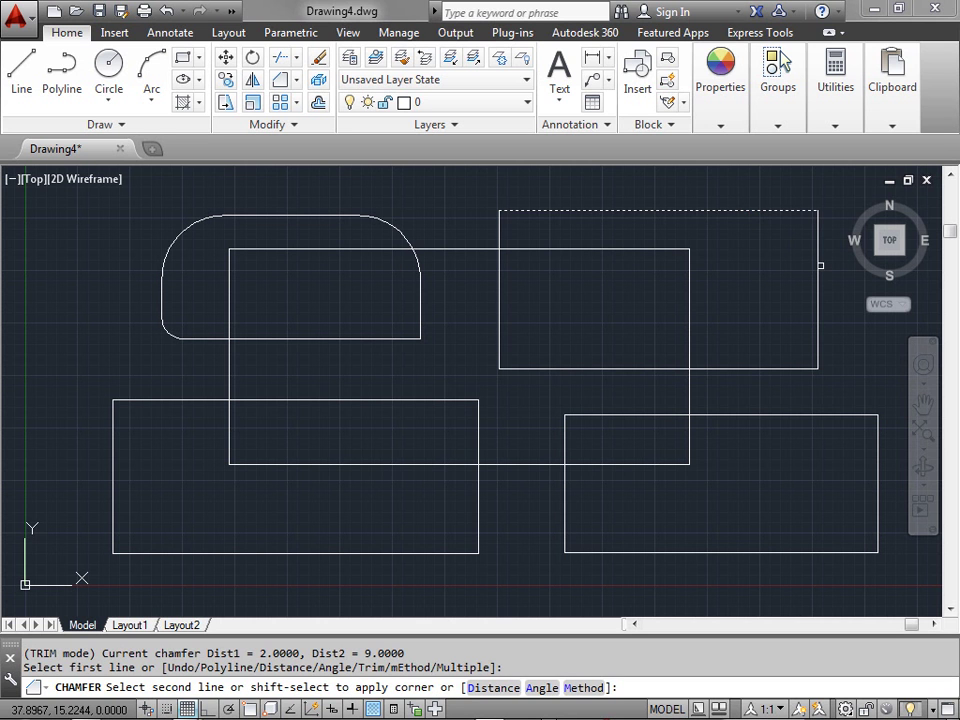
pyautogui.click(818, 266)
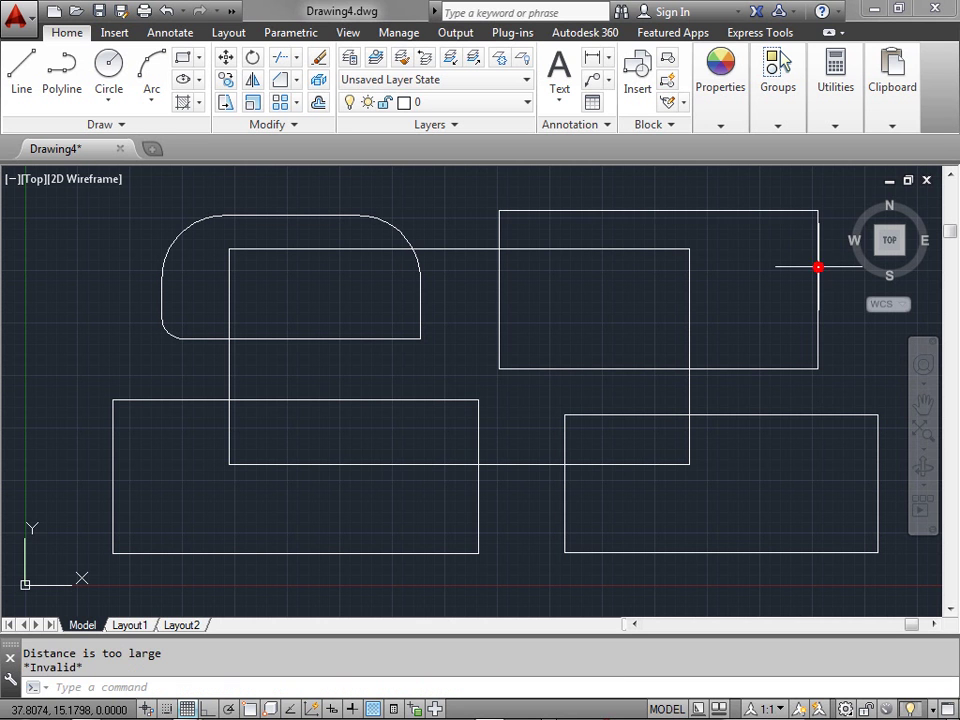
pyautogui.click(753, 209)
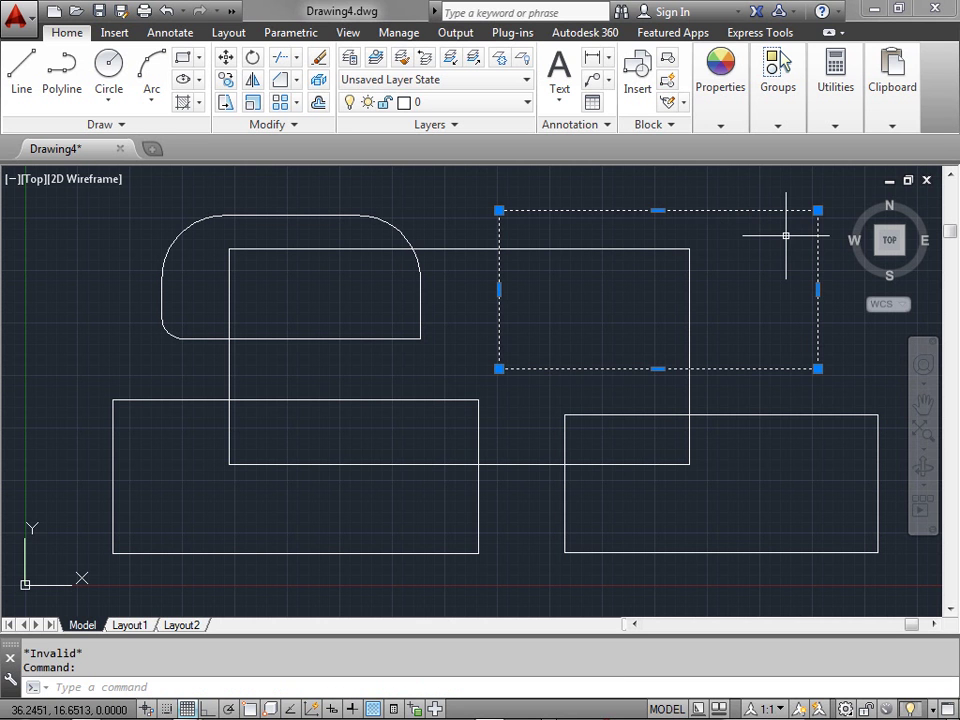
pyautogui.press('Escape')
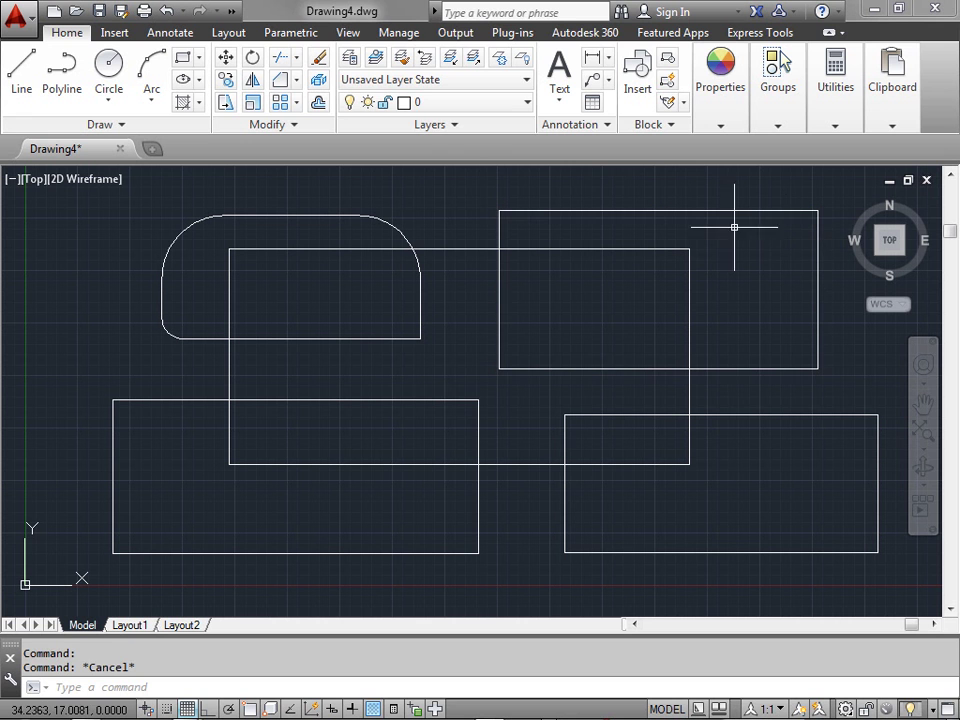
# - Chamfer the central rectangle's top-left corner with distances 1 and 2
pyautogui.click(281, 81)
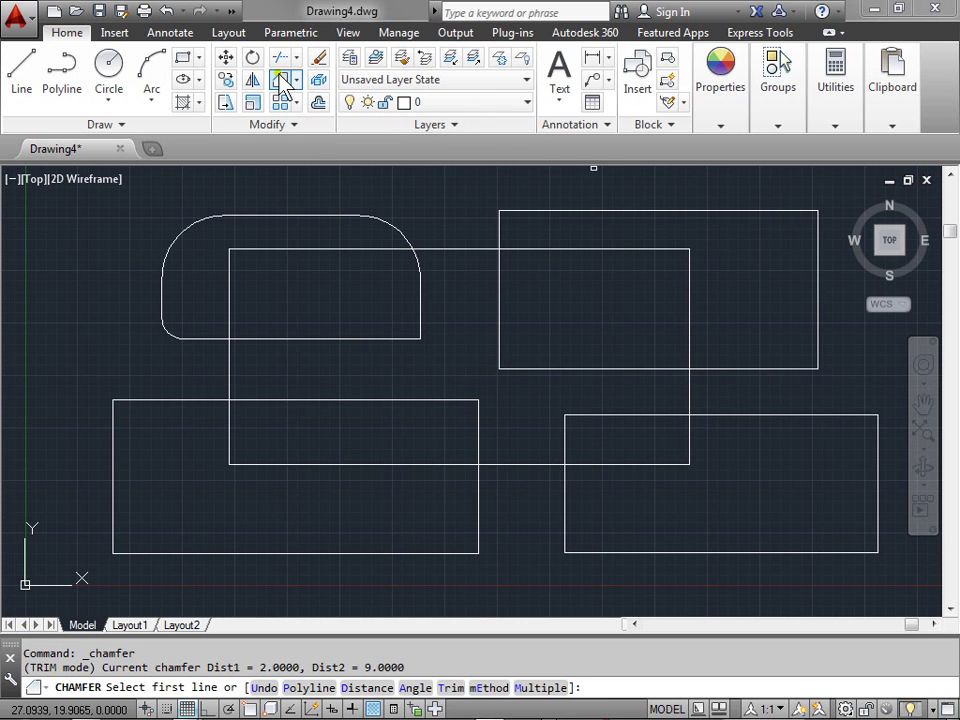
pyautogui.click(367, 688)
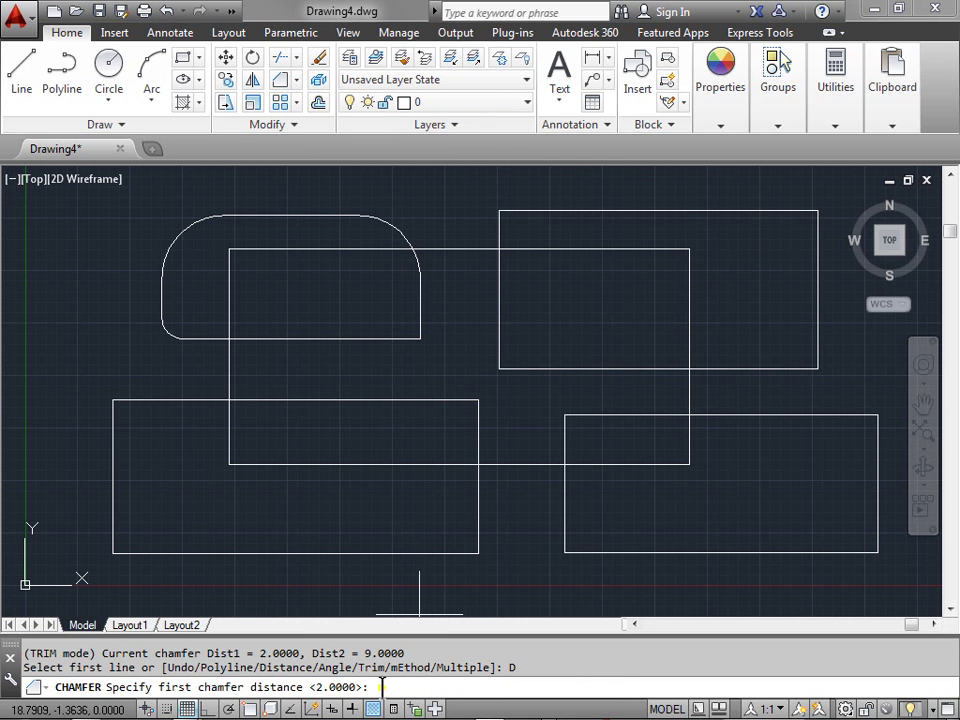
pyautogui.write('1')
pyautogui.press('Return')
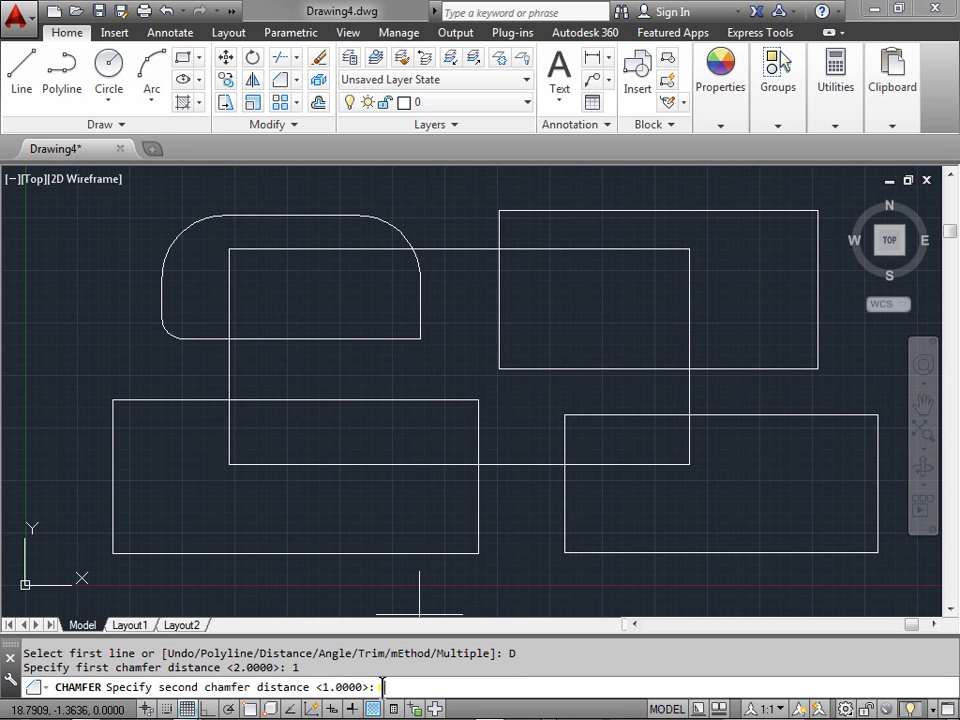
pyautogui.press('Return')
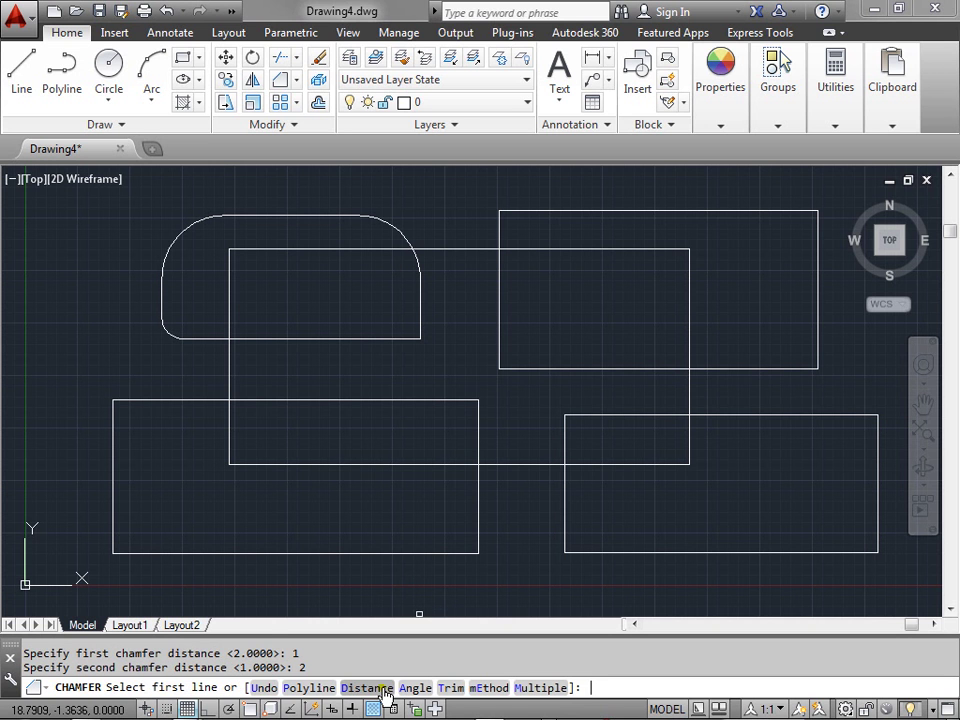
pyautogui.click(230, 299)
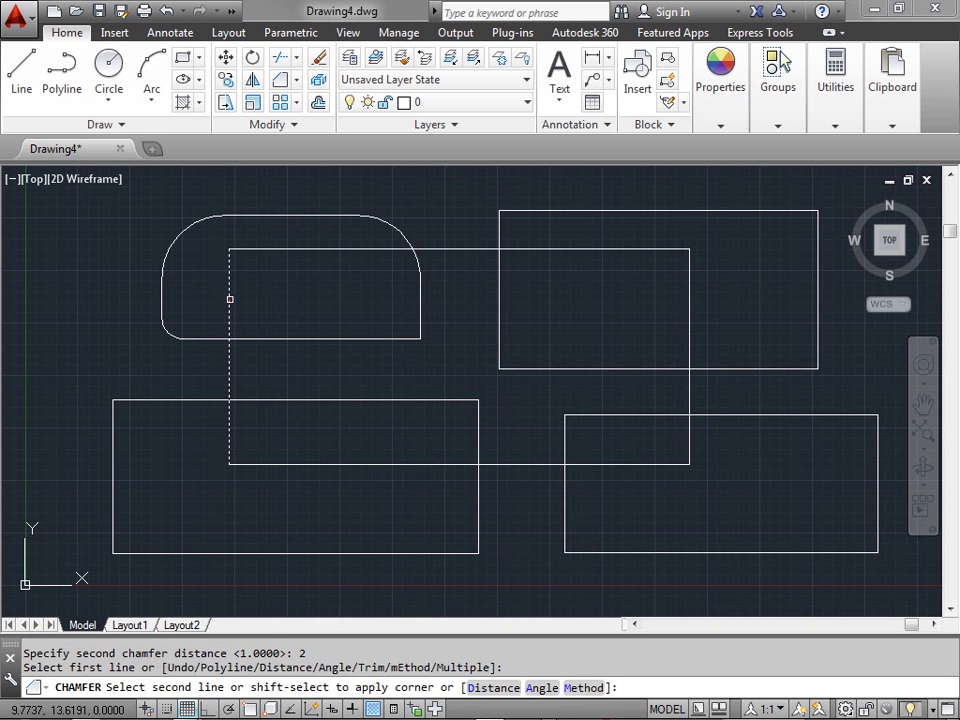
pyautogui.click(292, 251)
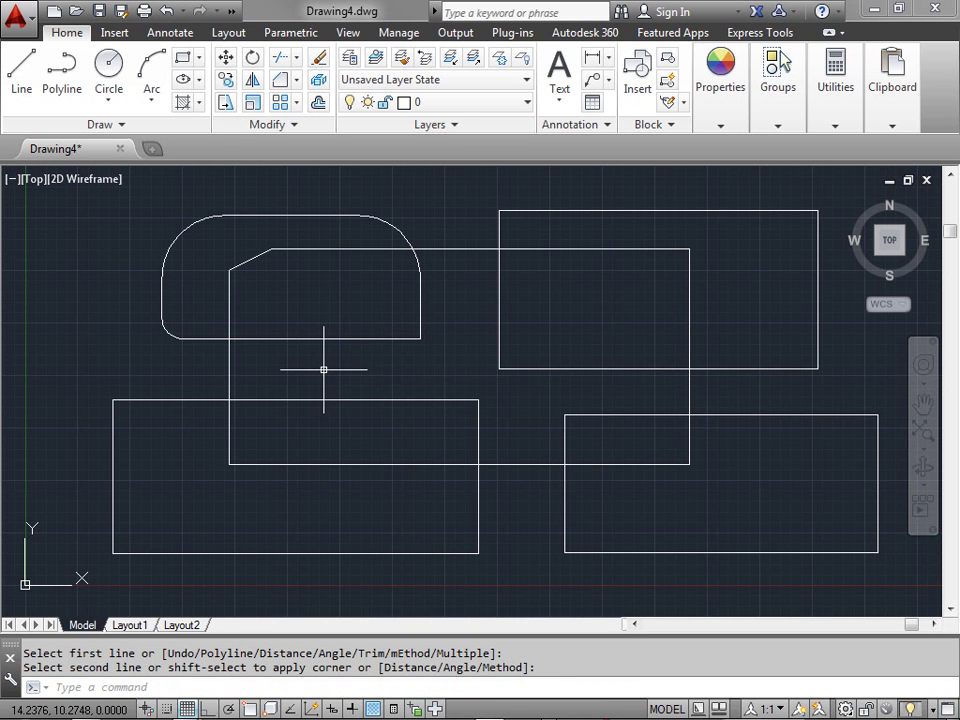
# - Chamfer the central rectangle's top-right, bottom-right and bottom-left corners with the same distances
pyautogui.press('Return')
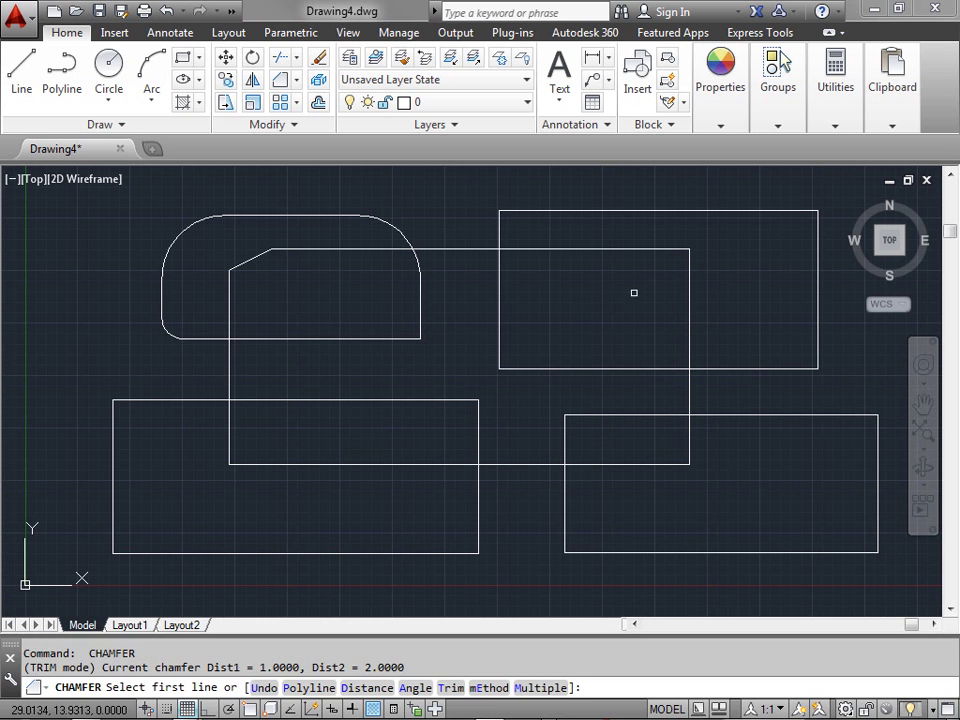
pyautogui.click(654, 252)
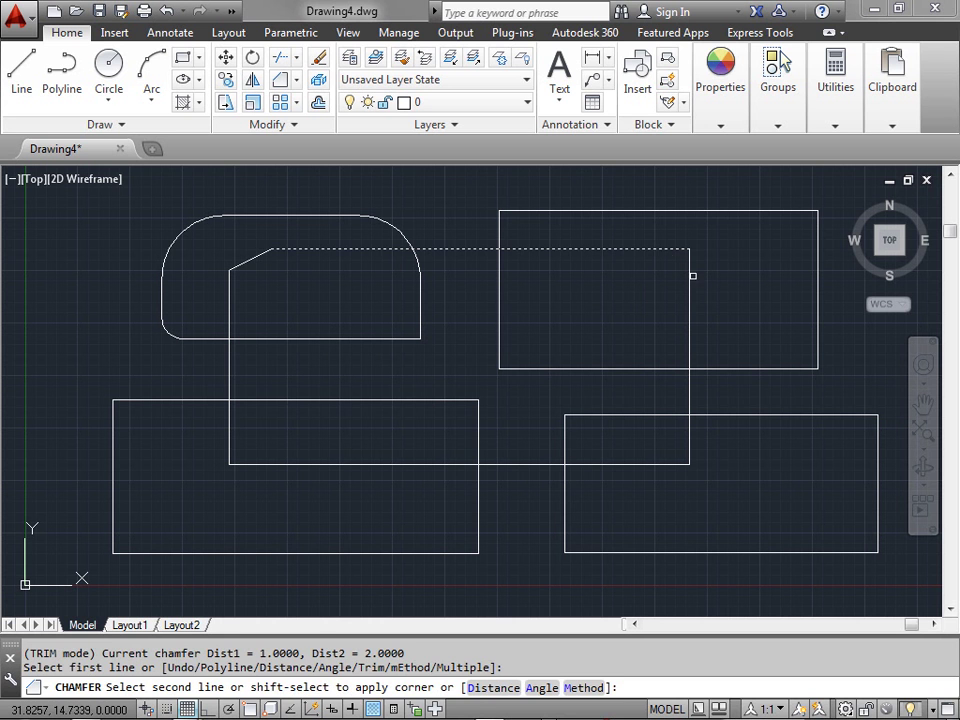
pyautogui.click(692, 276)
pyautogui.press('Return')
pyautogui.click(688, 393)
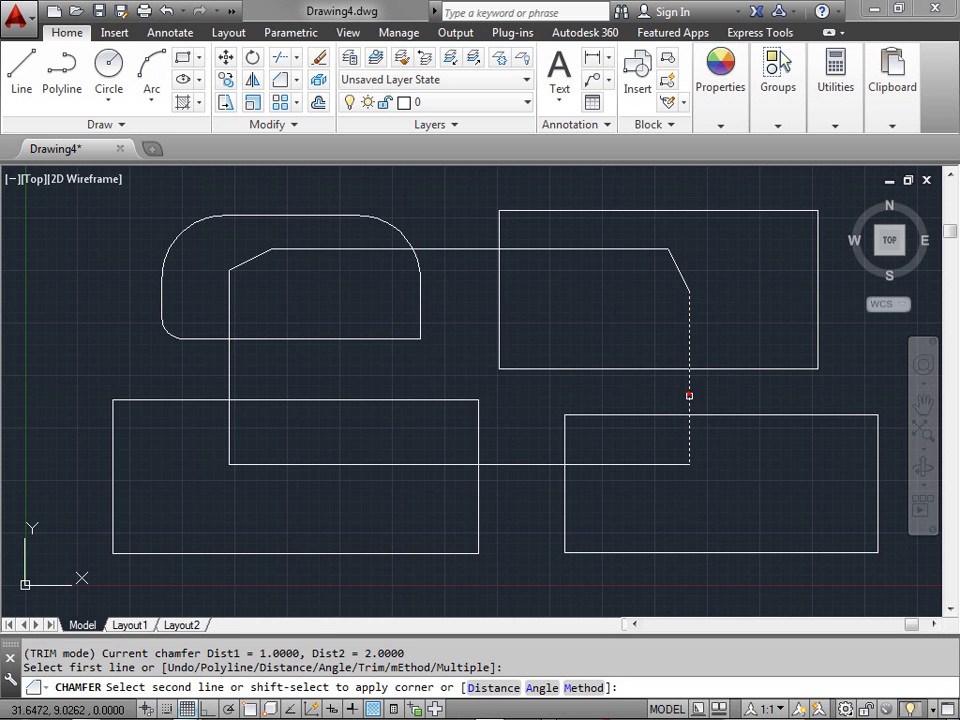
pyautogui.click(643, 461)
pyautogui.press('Return')
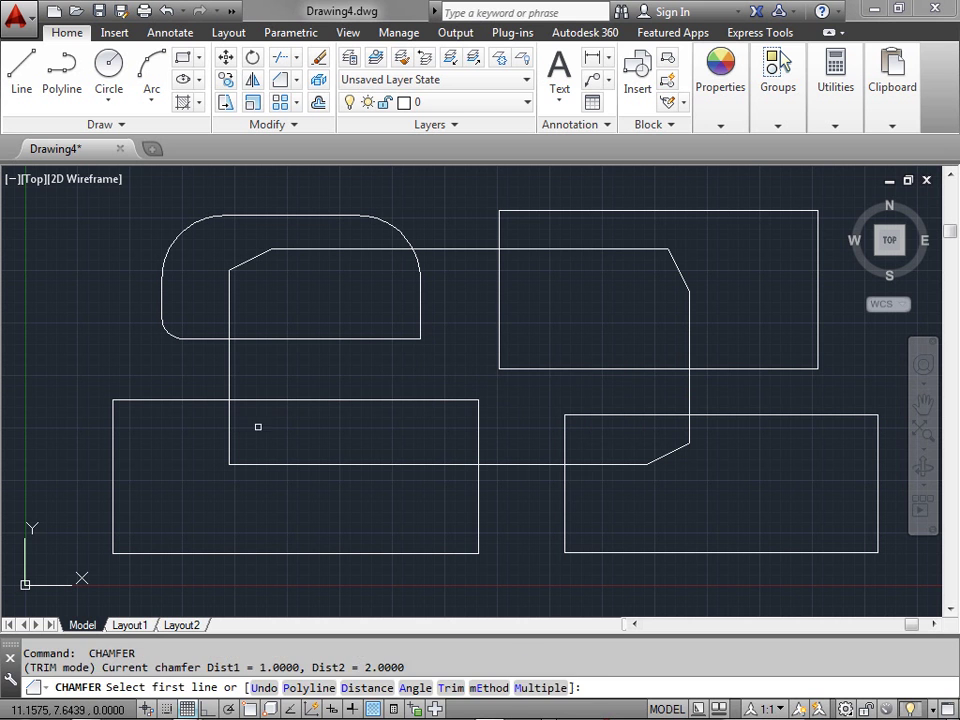
pyautogui.click(253, 463)
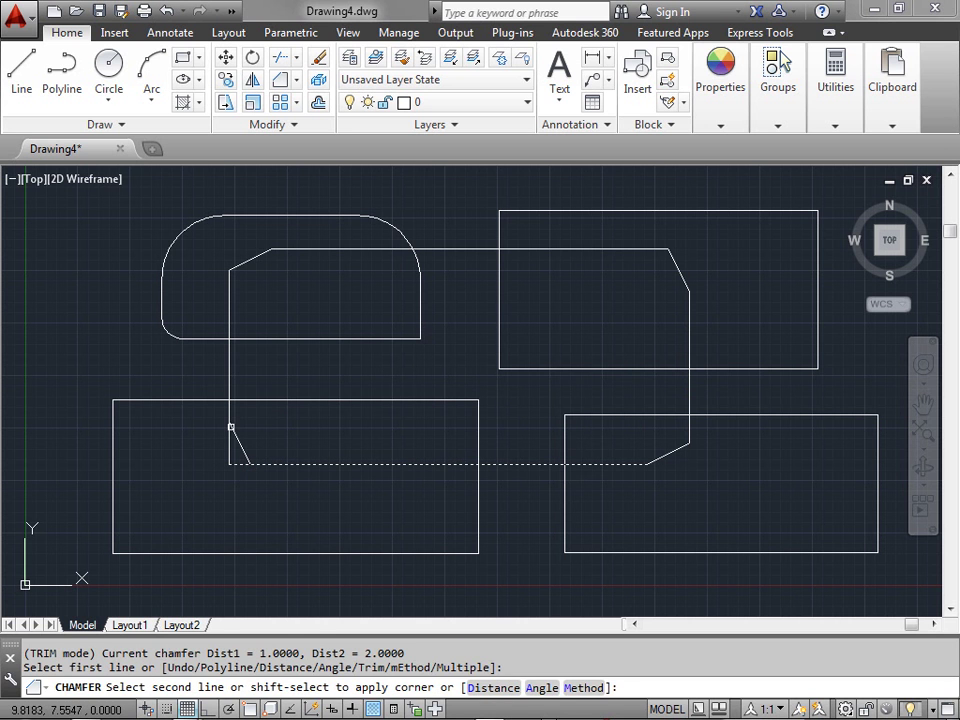
pyautogui.click(230, 427)
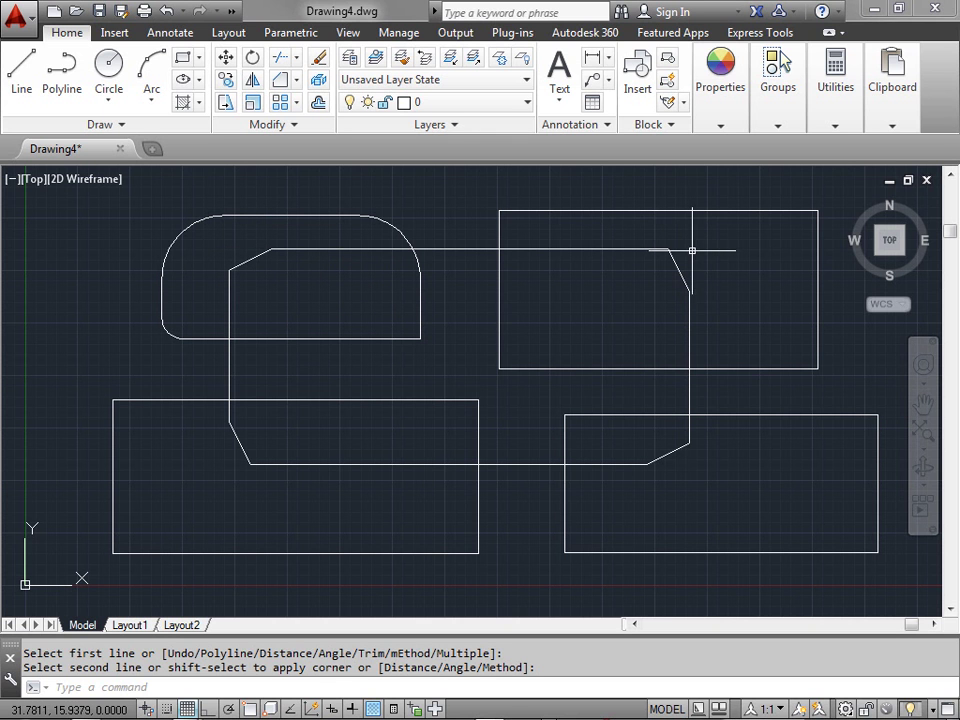
pyautogui.click(691, 462)
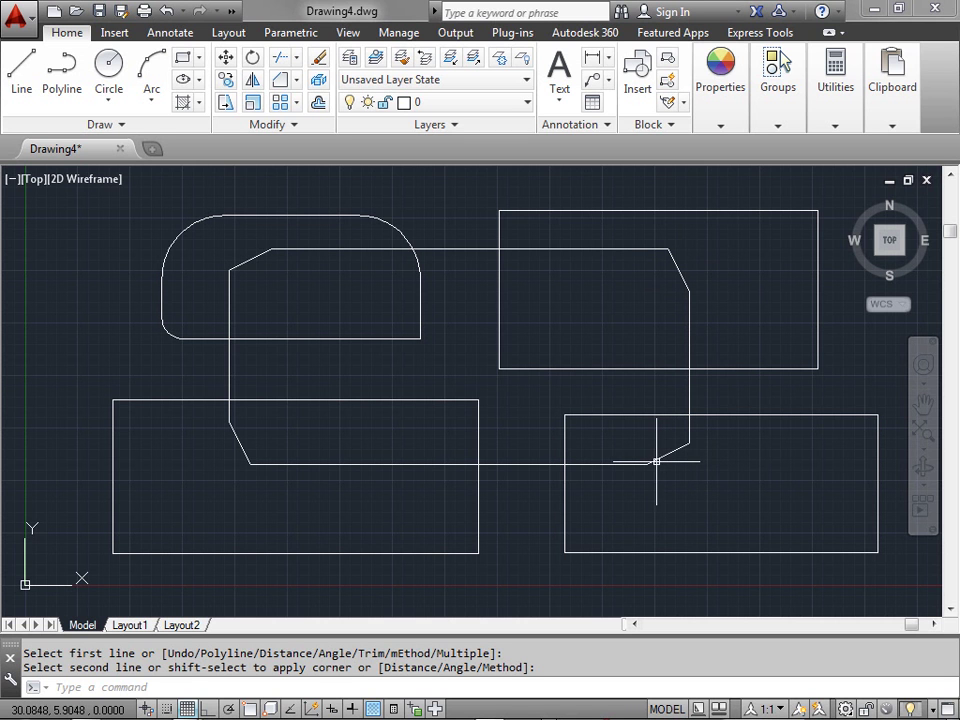